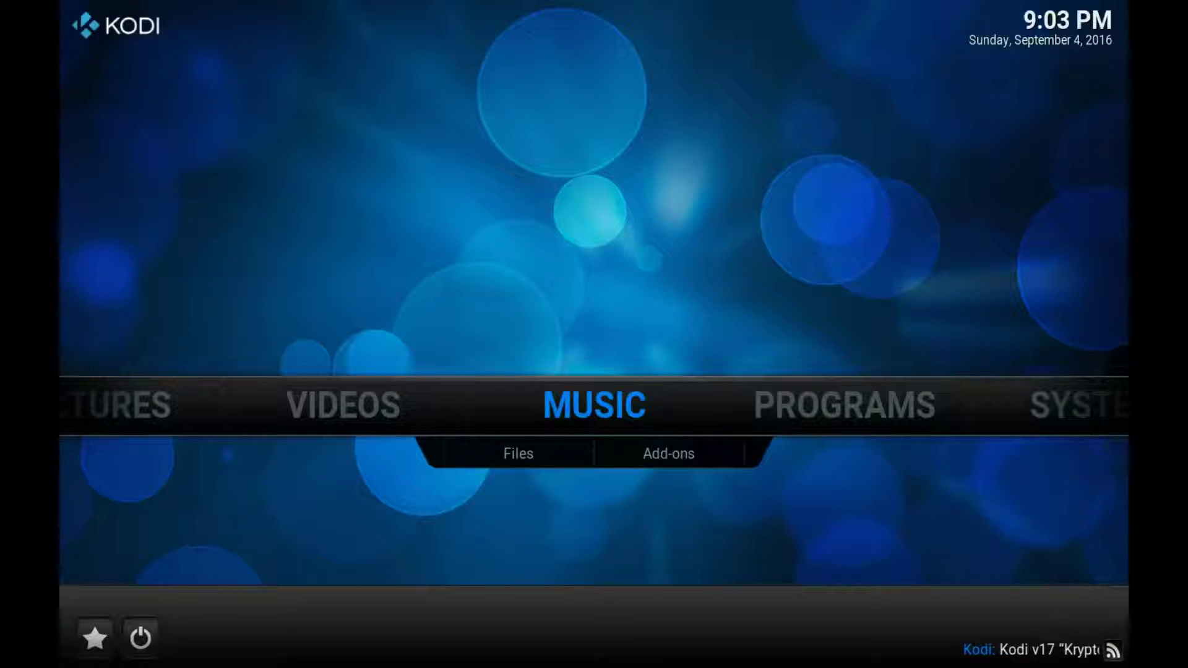
Step: Move the home menu to VIDEOS and focus its Files entry
key("Left")
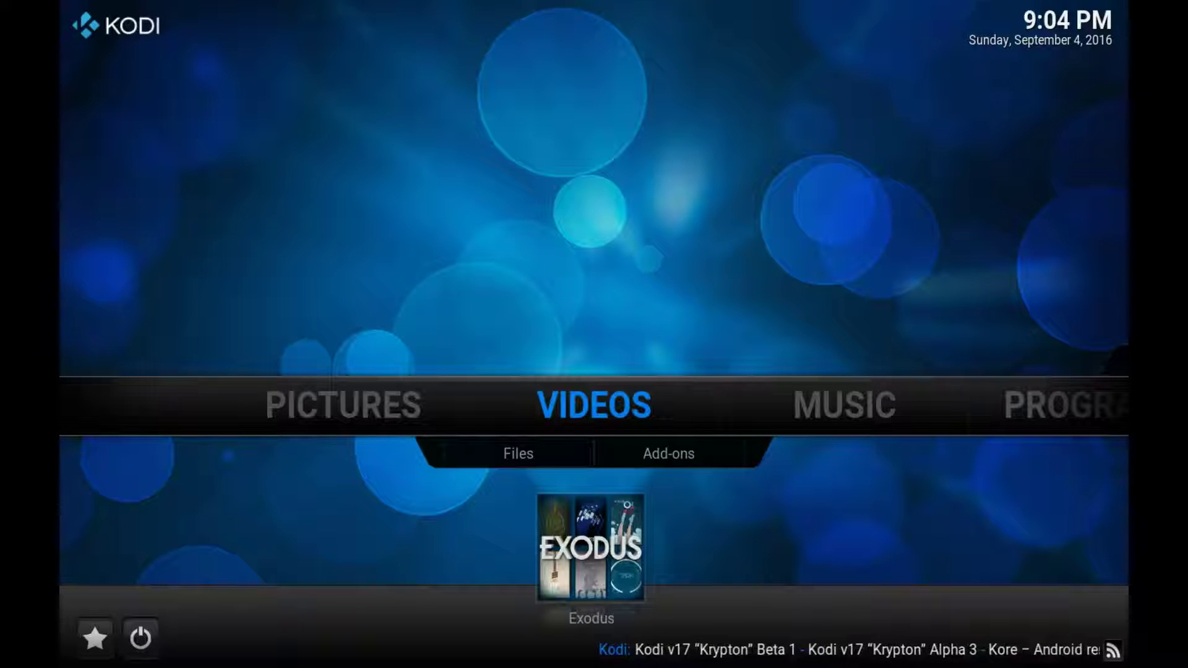
key("Down")
Step: Browse Files to the StorageNTFS drive and open its Videos folder
key("Return")
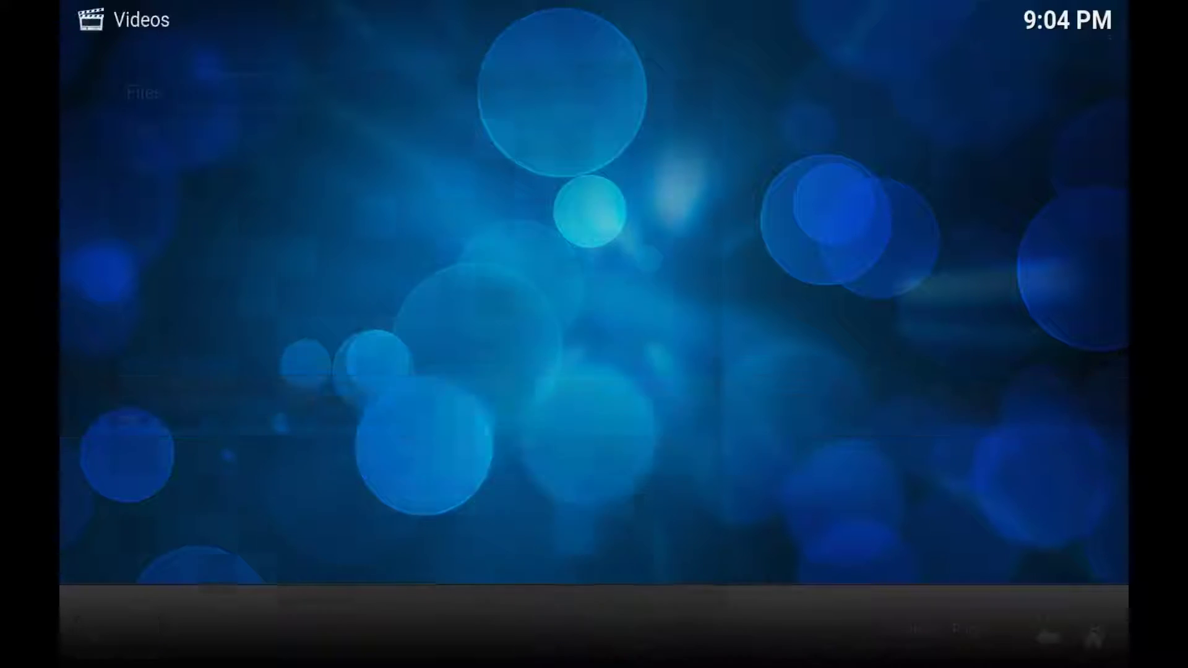
key("Down")
key("Up")
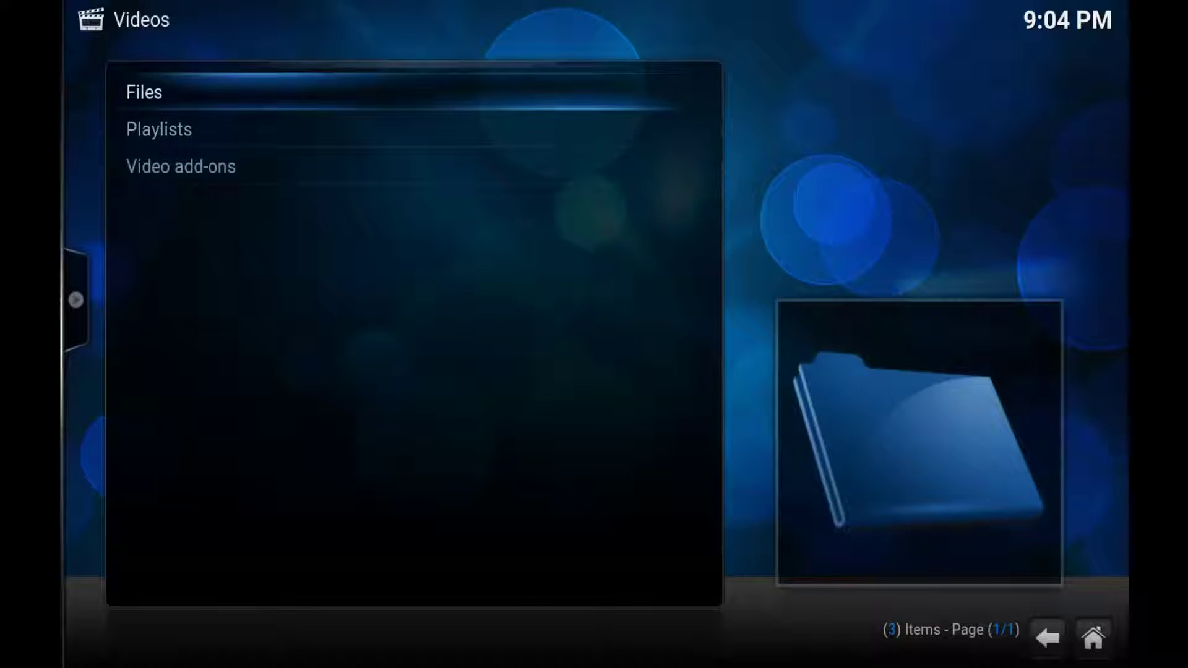
key("Return")
key("Down")
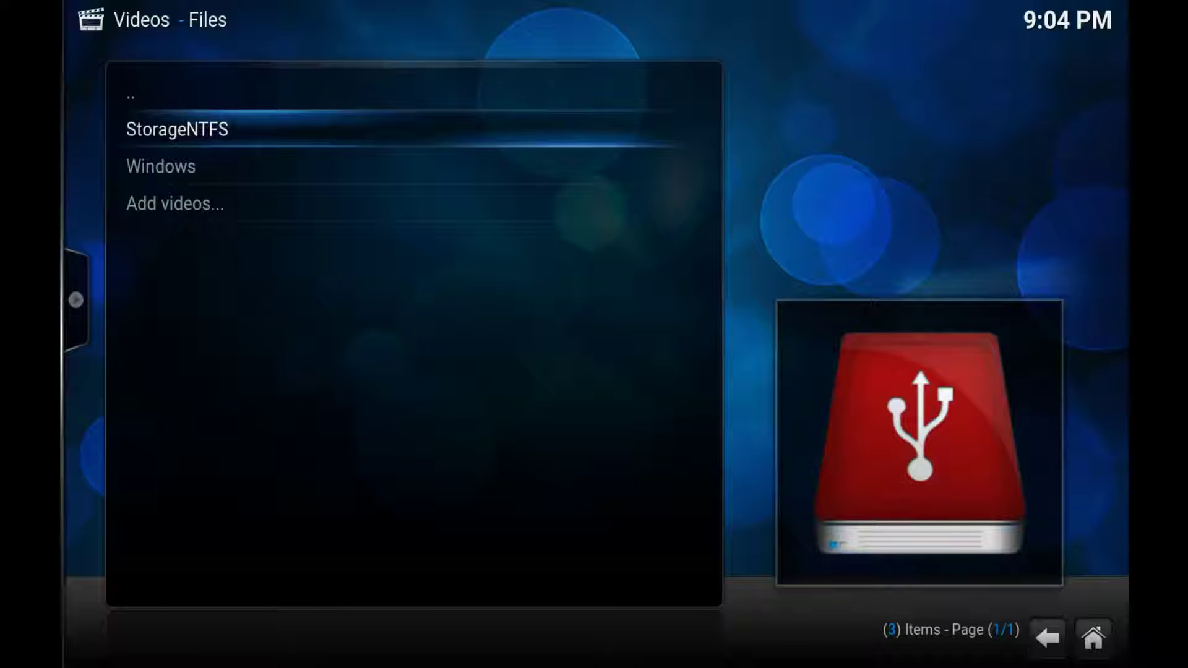
key("Return")
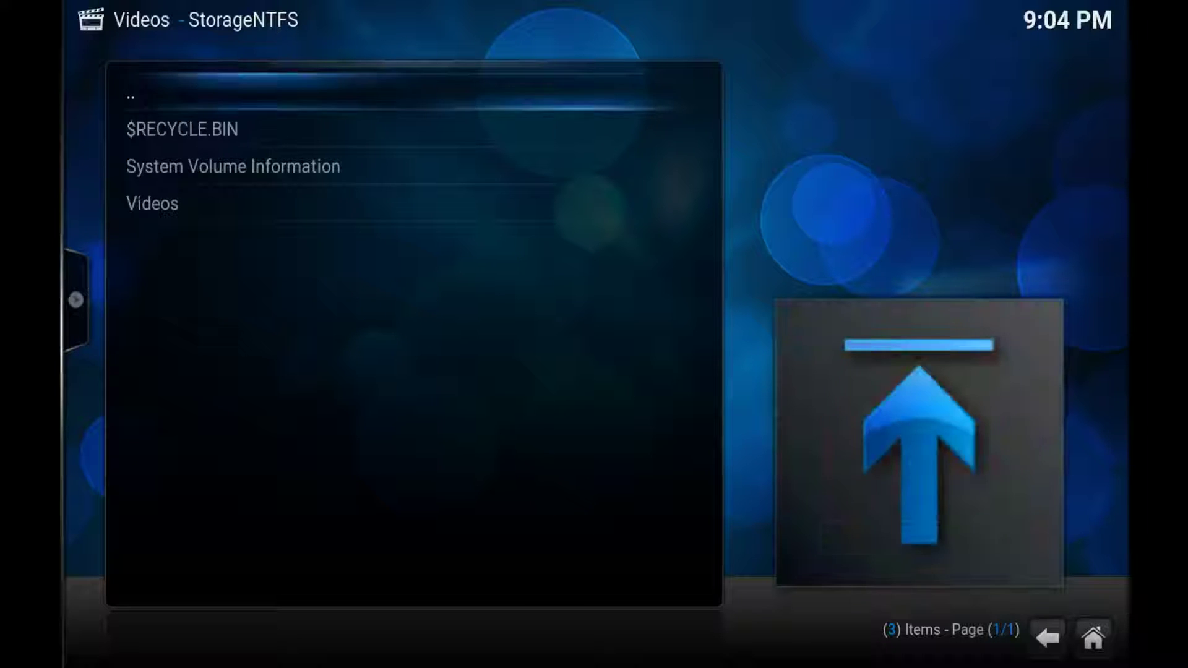
key("Down")
key("Down")
key("Down")
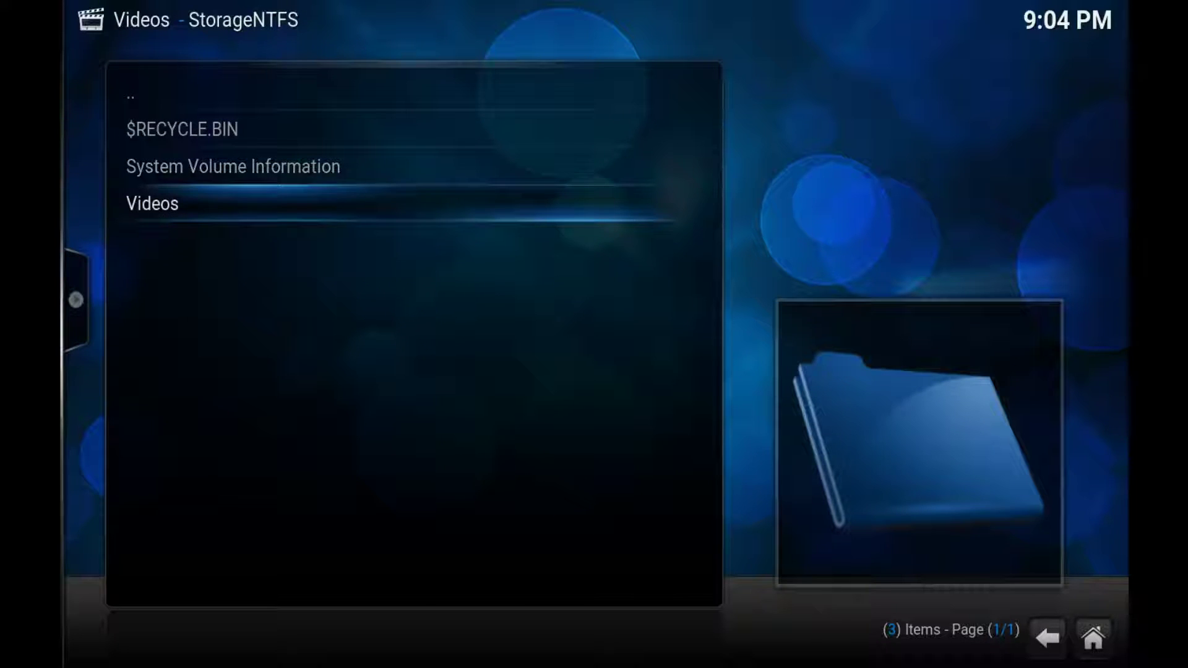
key("Return")
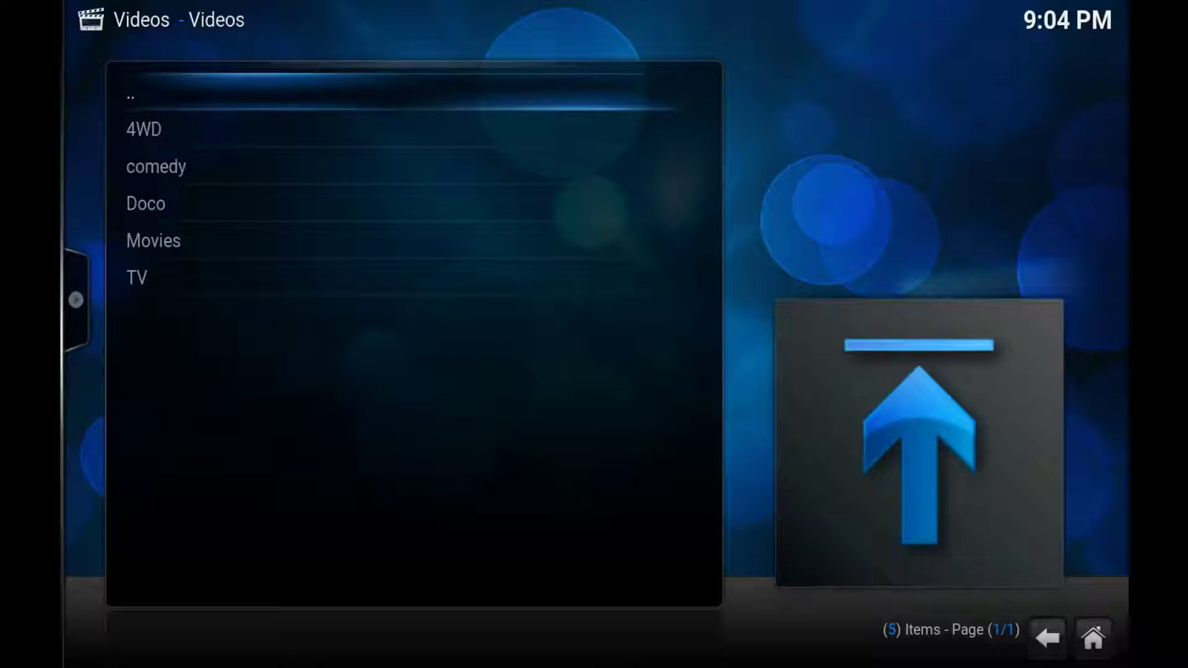
Step: Highlight the TV folder and bring up its context menu
key("Down")
key("Down")
key("Down")
key("Down")
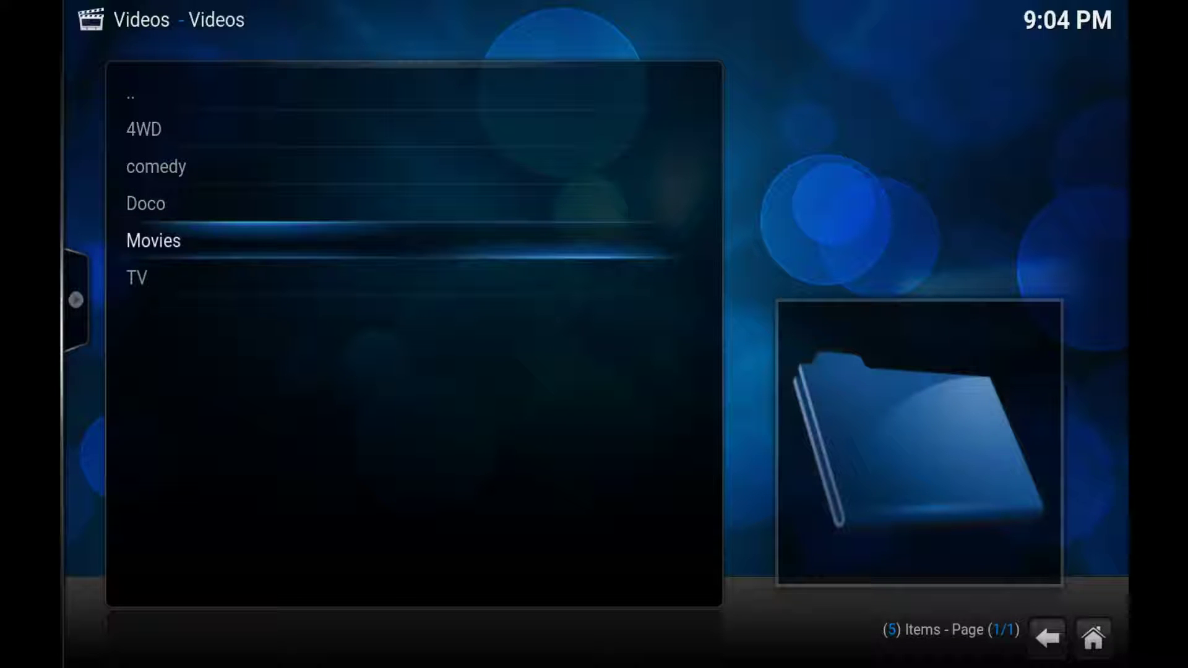
key("Down")
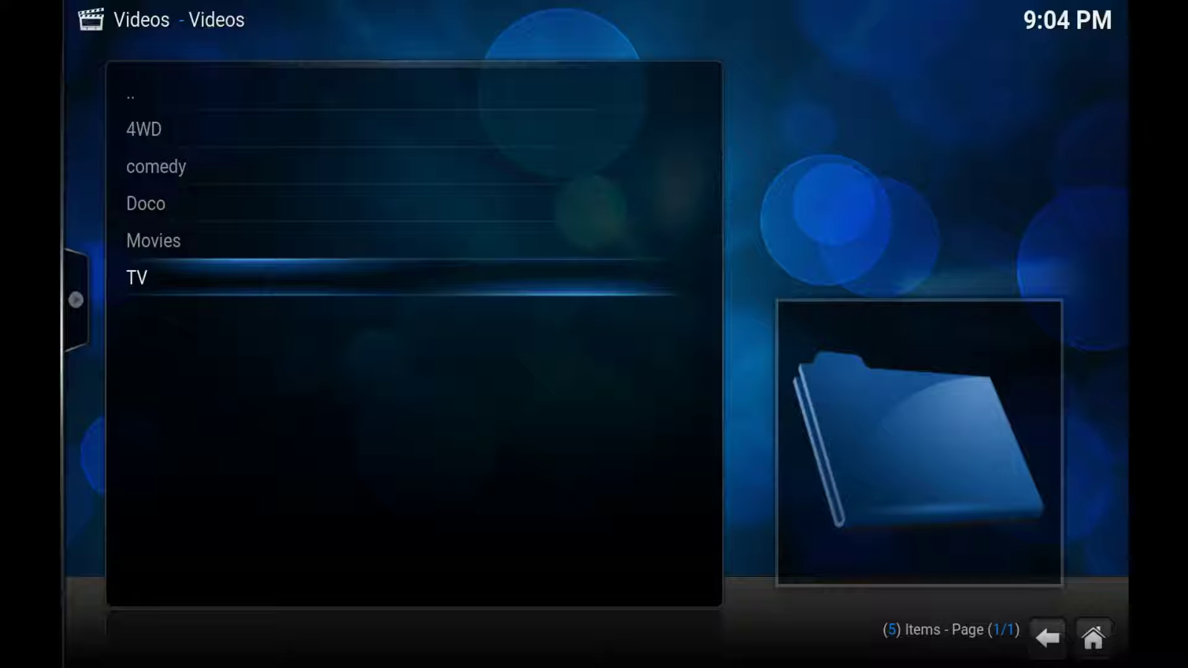
key("c")
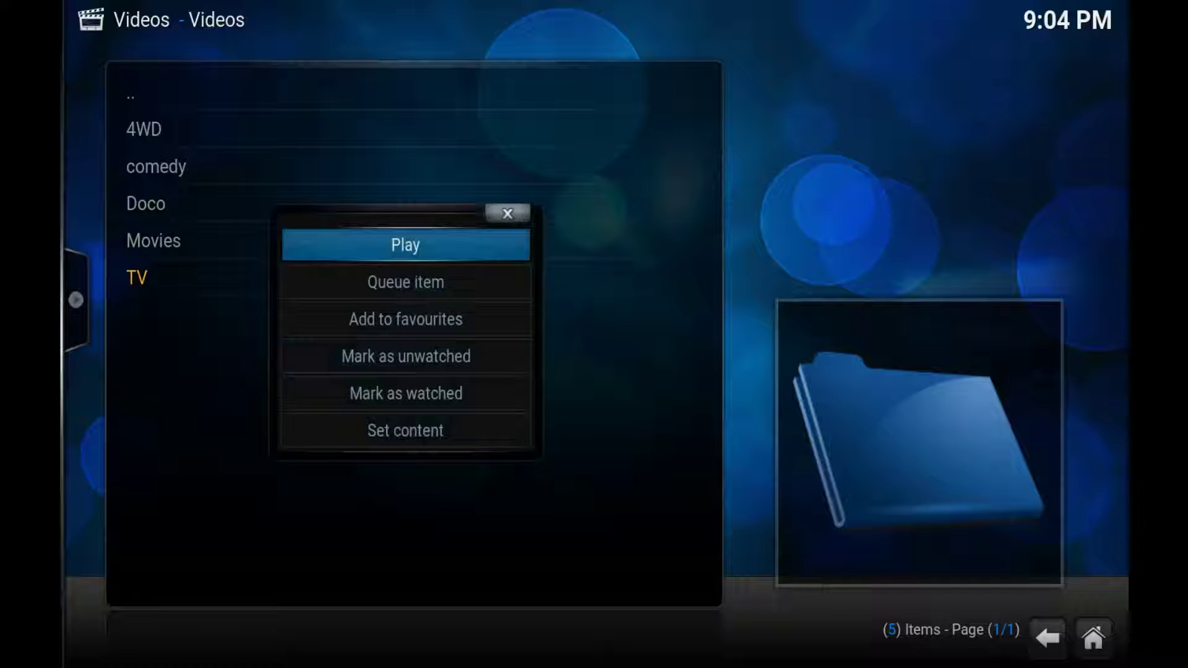
Step: Set the TV folder's content to TV shows using The TVDB scraper
key("Down")
key("Down")
key("Down")
key("Down")
key("Down")
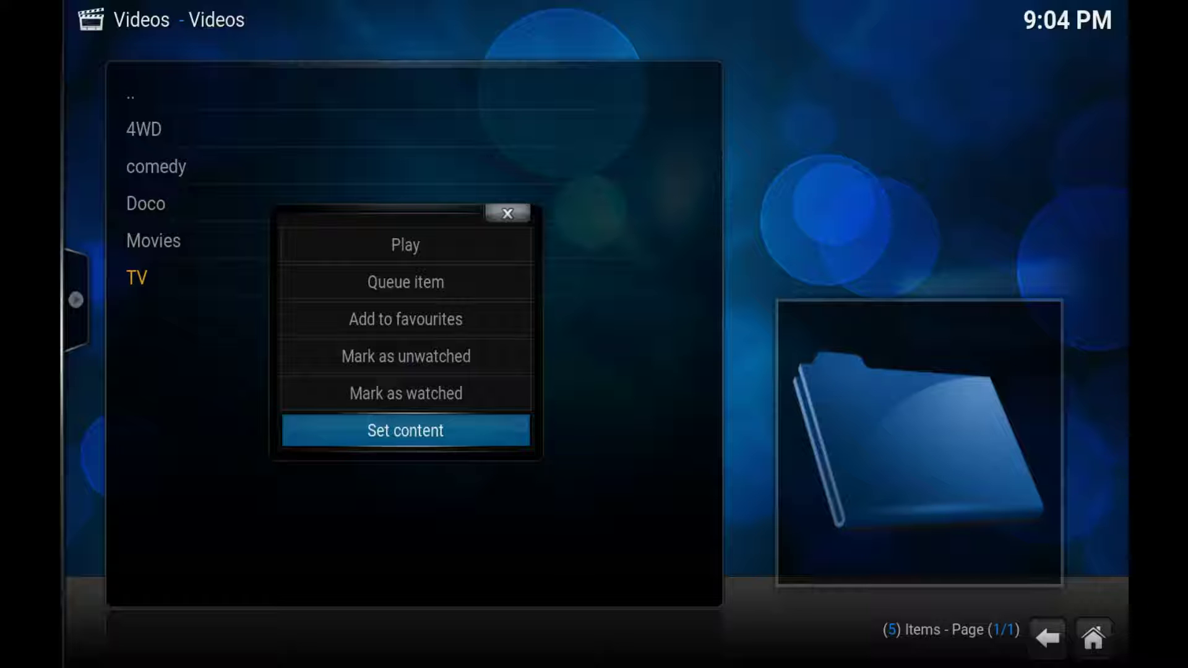
key("Return")
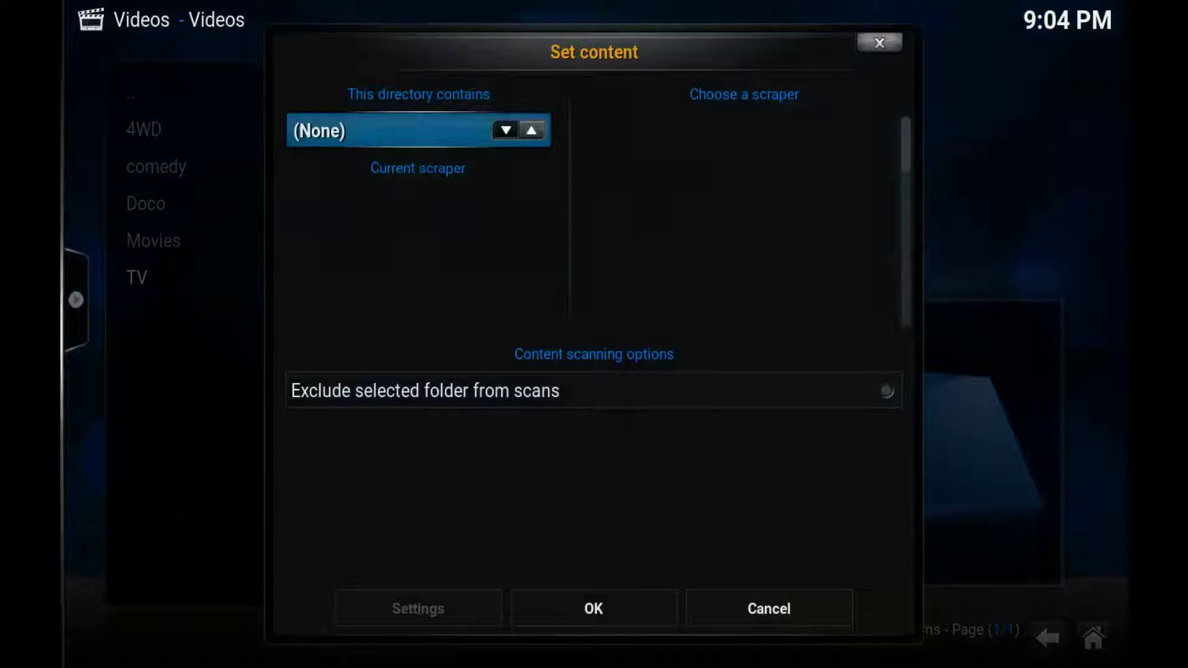
key("Right")
key("Return")
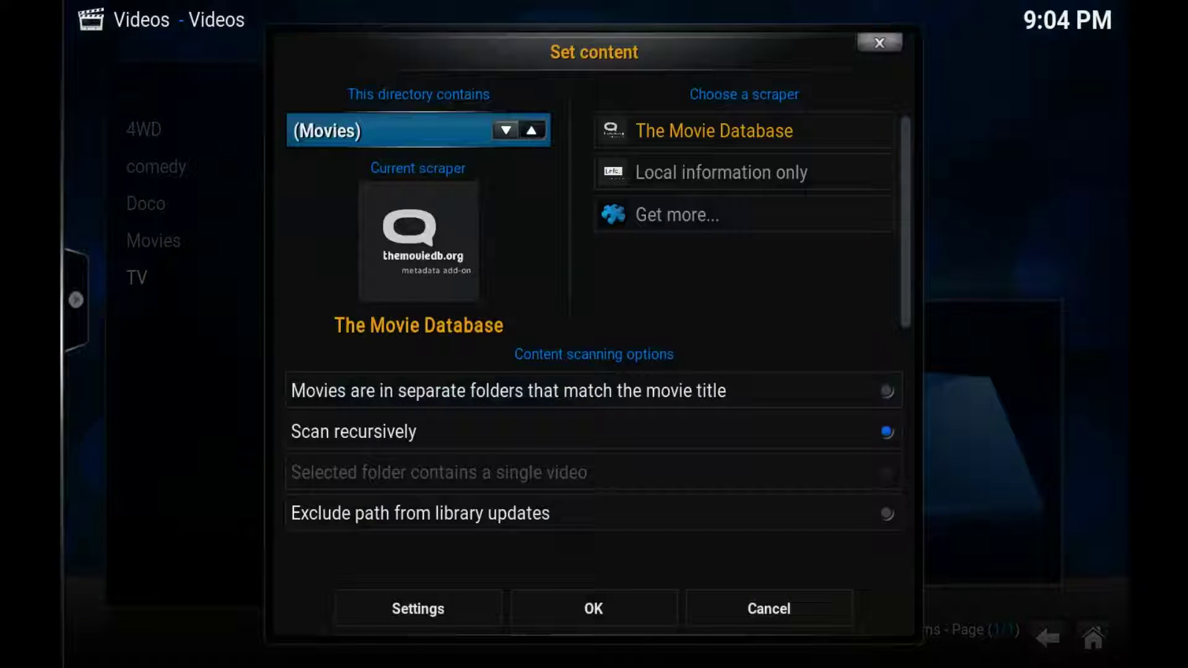
key("Return")
key("Down")
key("Down")
key("Down")
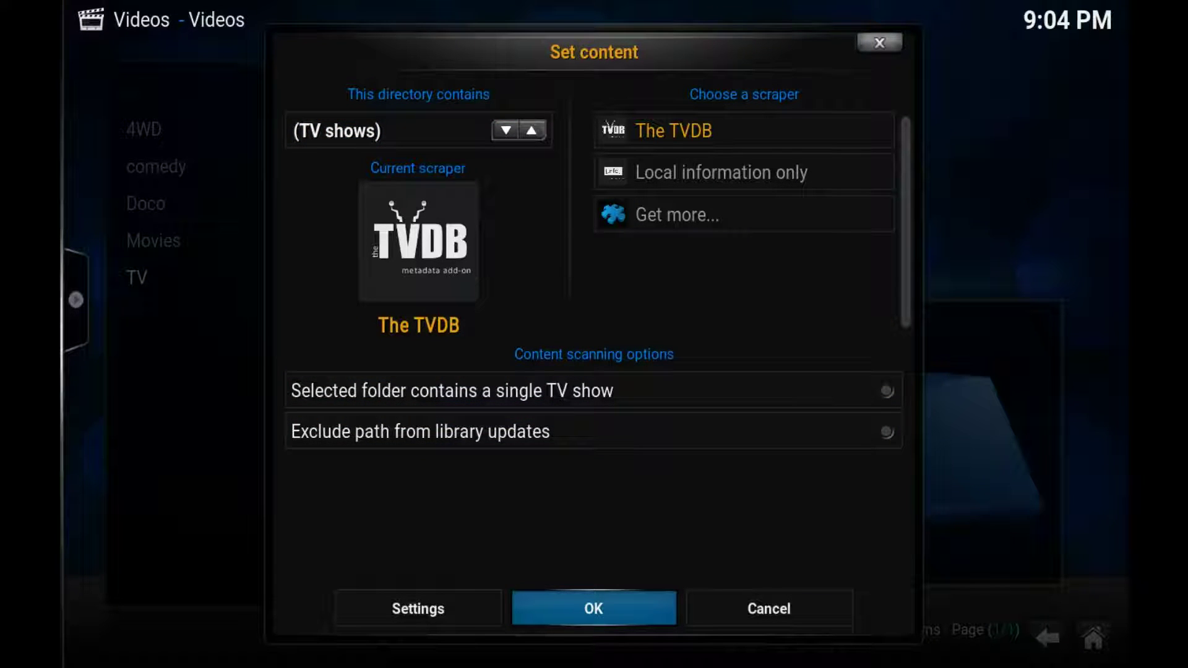
key("Return")
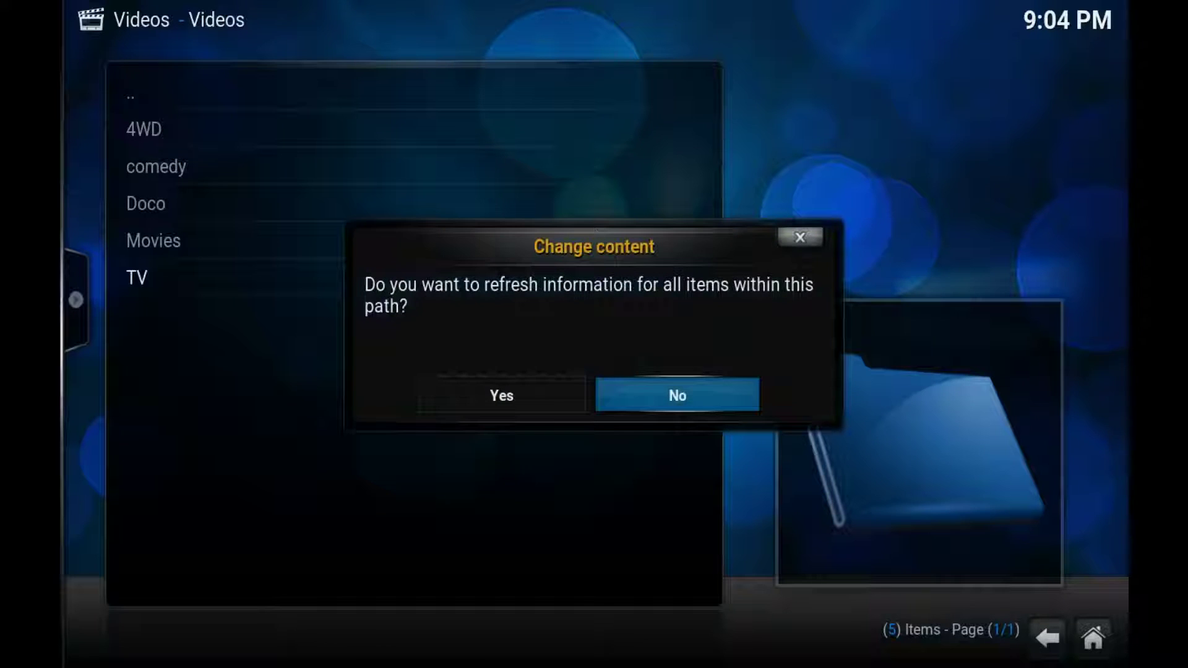
Step: Accept refreshing all items, let the scan run, then return home
key("Left")
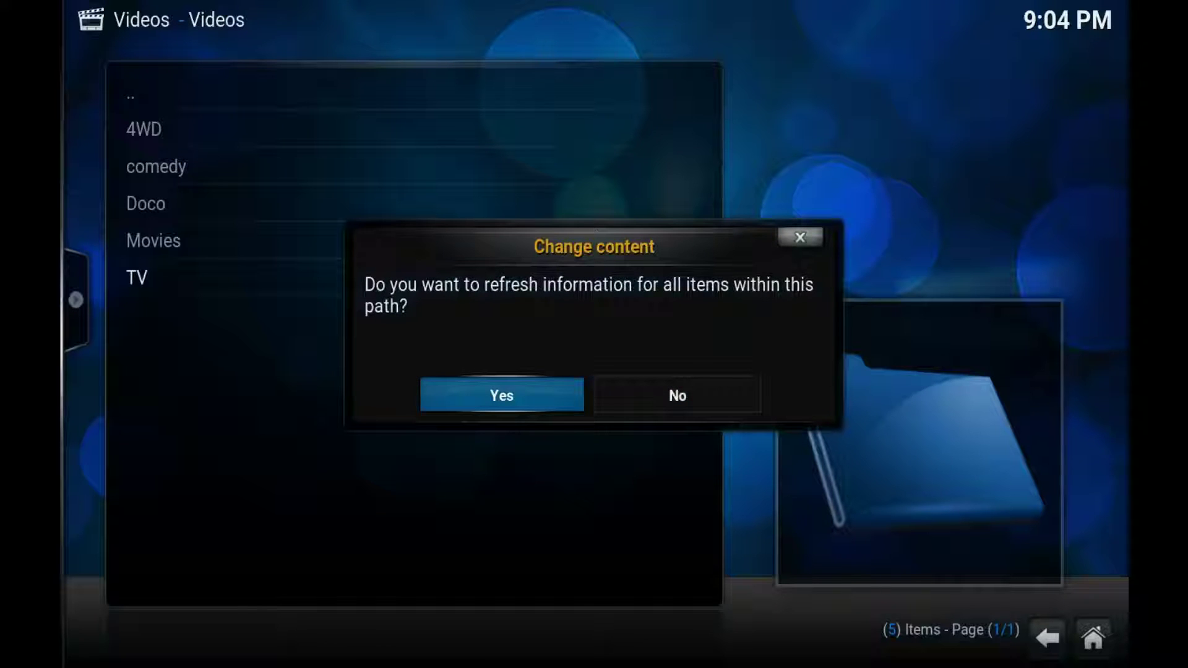
key("Return")
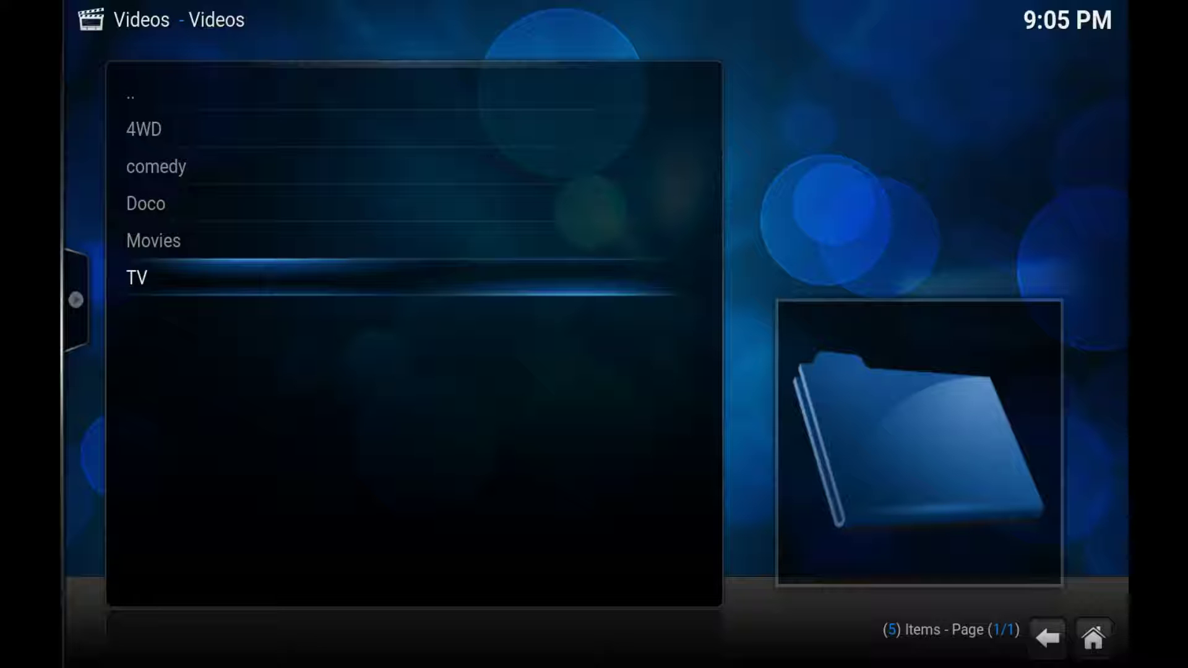
key("Escape")
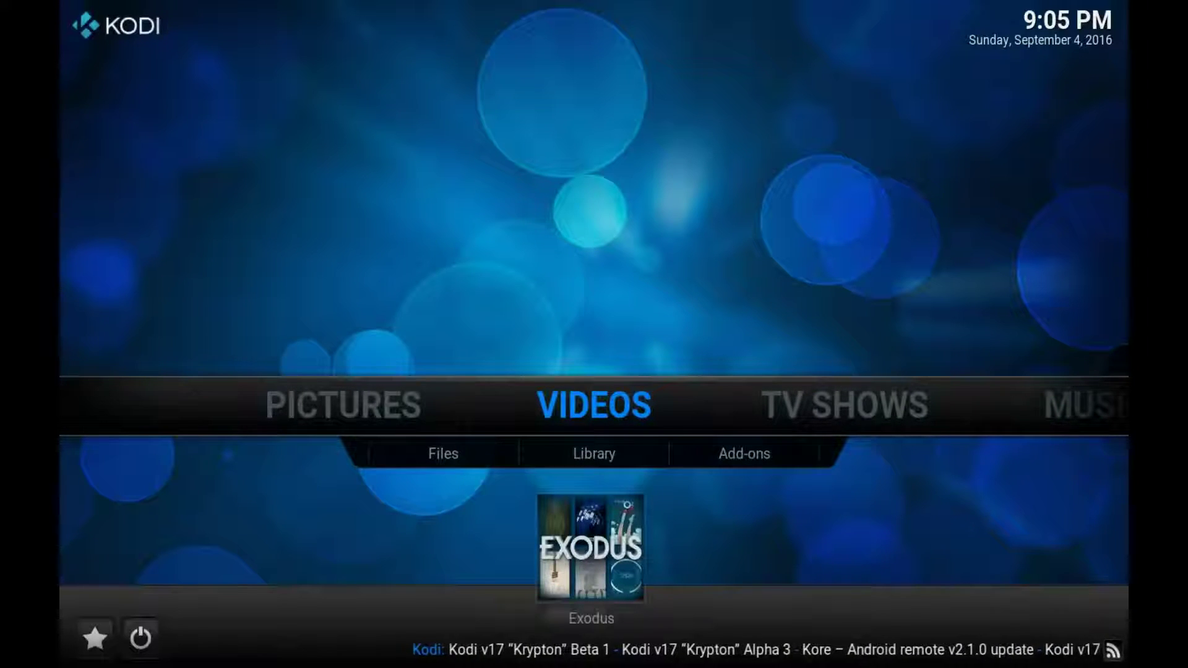
Step: Open TV SHOWS by Title and switch the view to Thumbnail
key("Right")
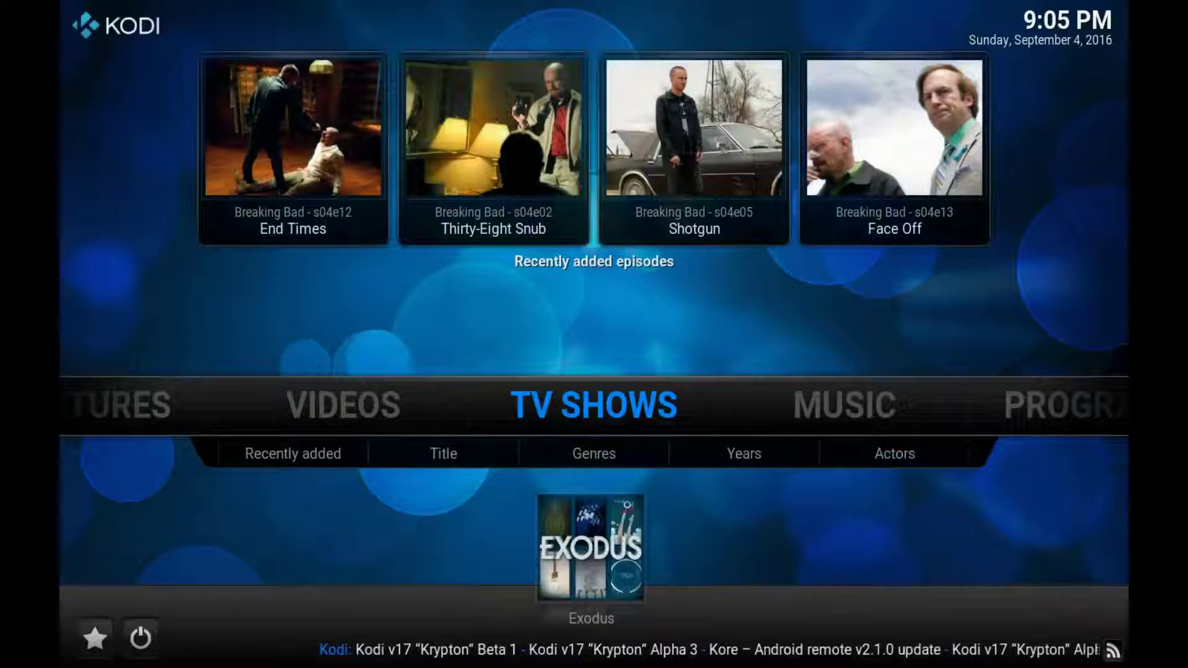
key("Return")
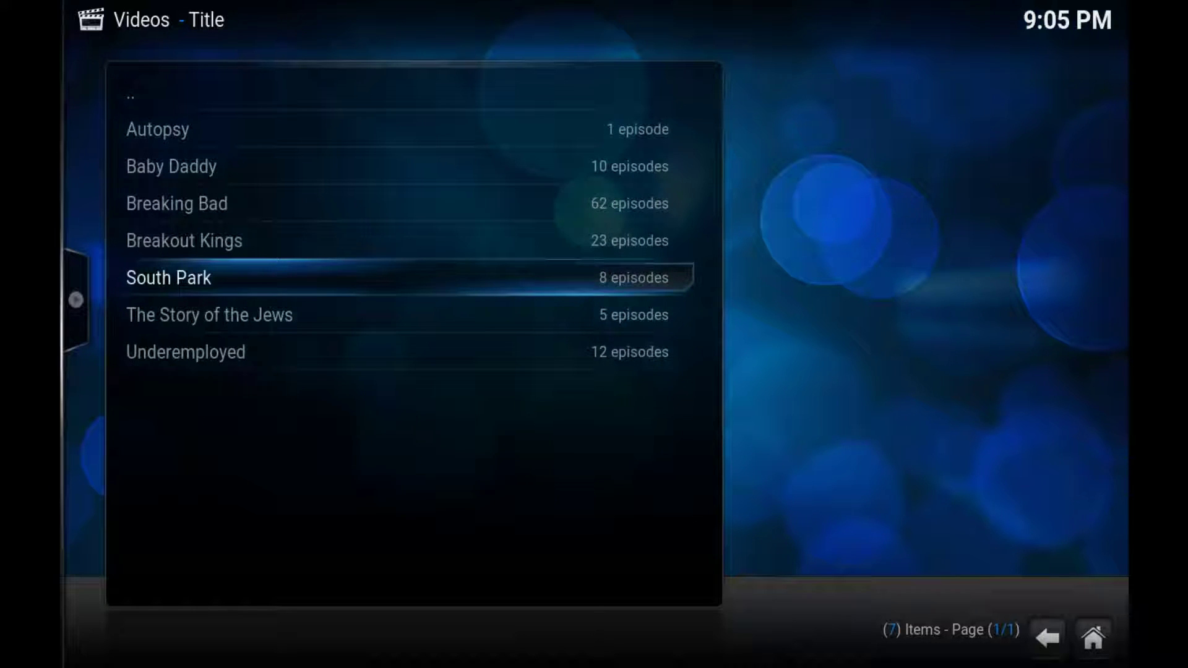
key("Left")
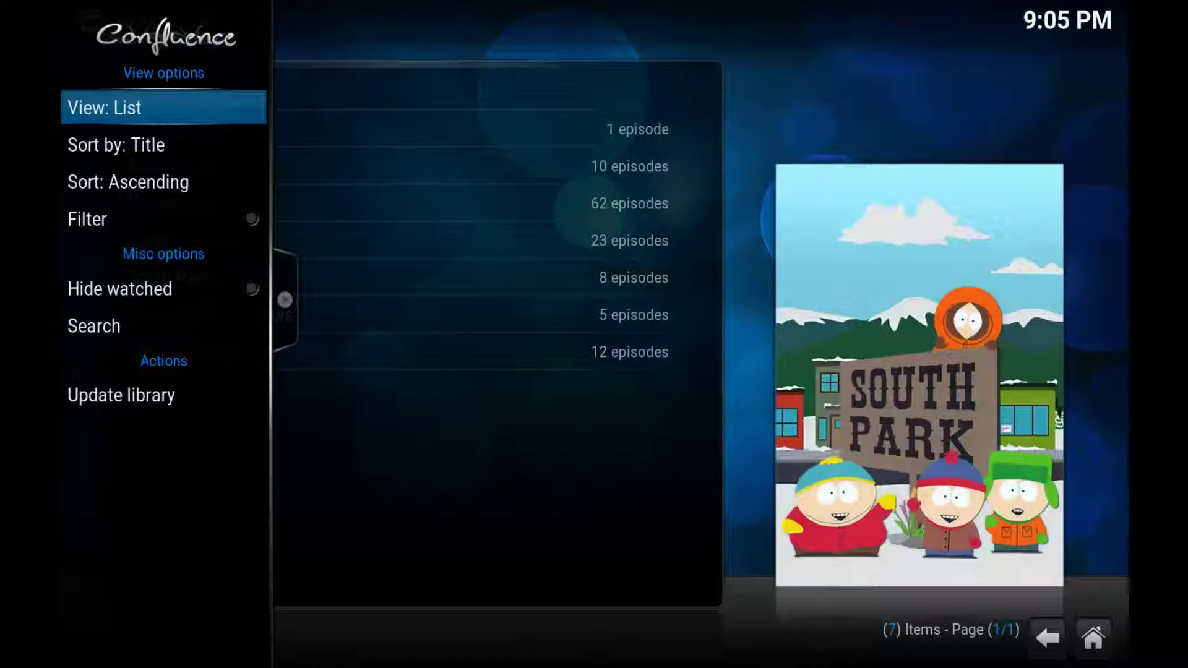
key("Return")
key("Return")
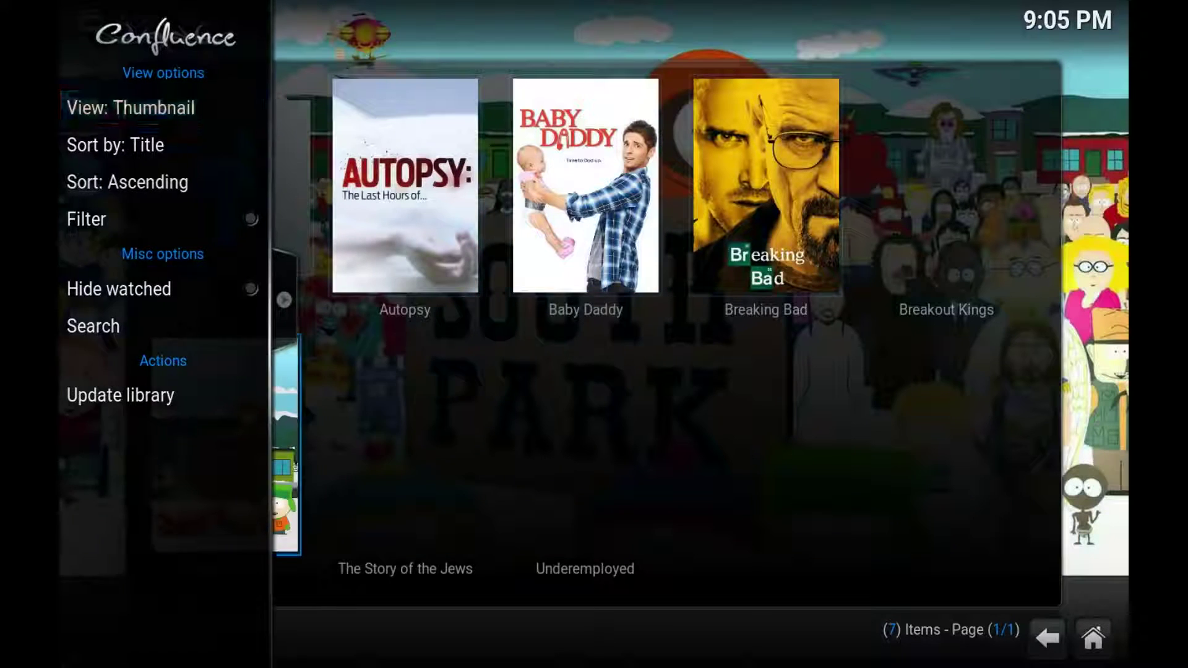
key("Right")
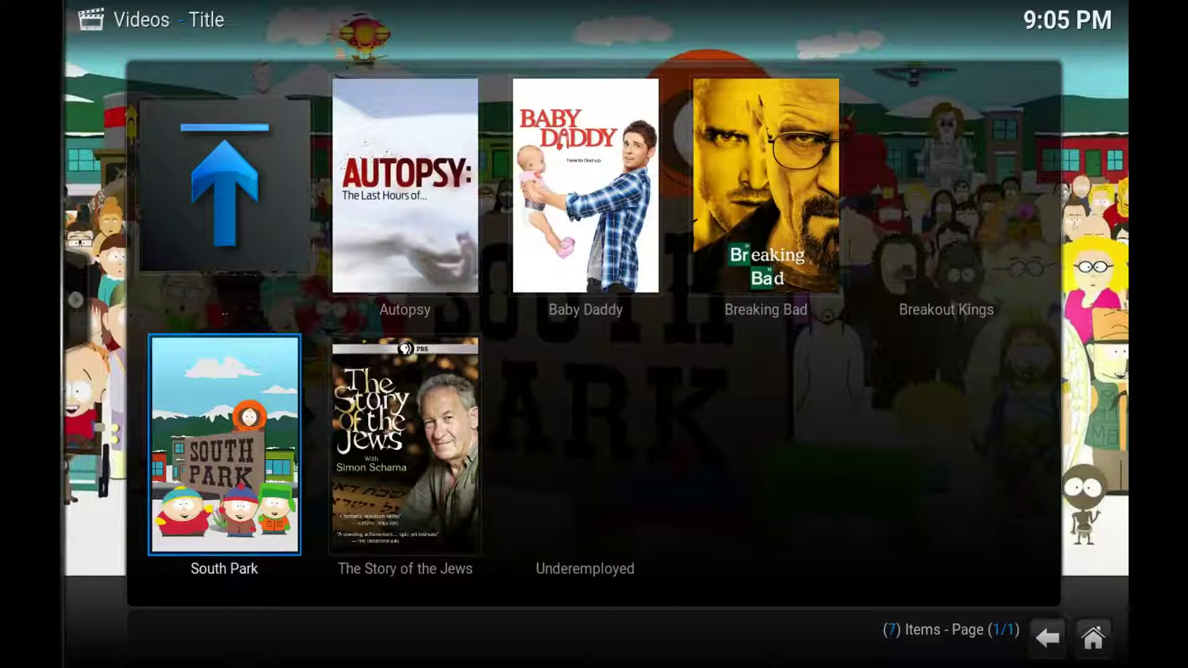
Step: Select Baby Daddy in the poster grid and open its information page
key("Right")
key("Up")
key("Right")
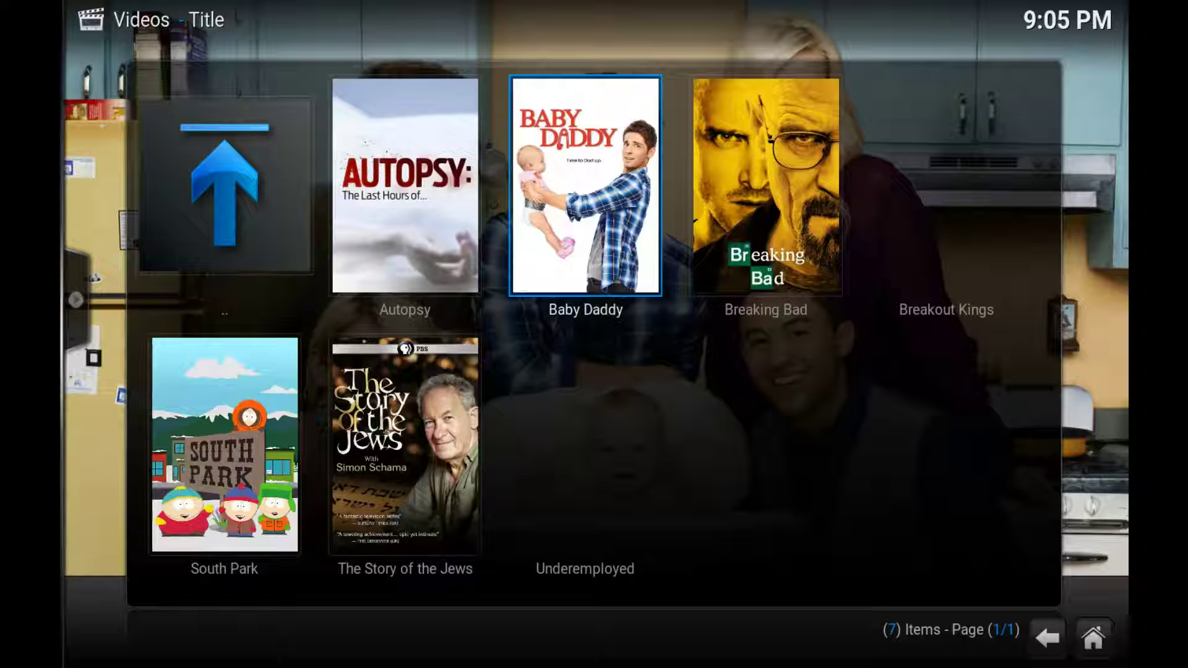
key("i")
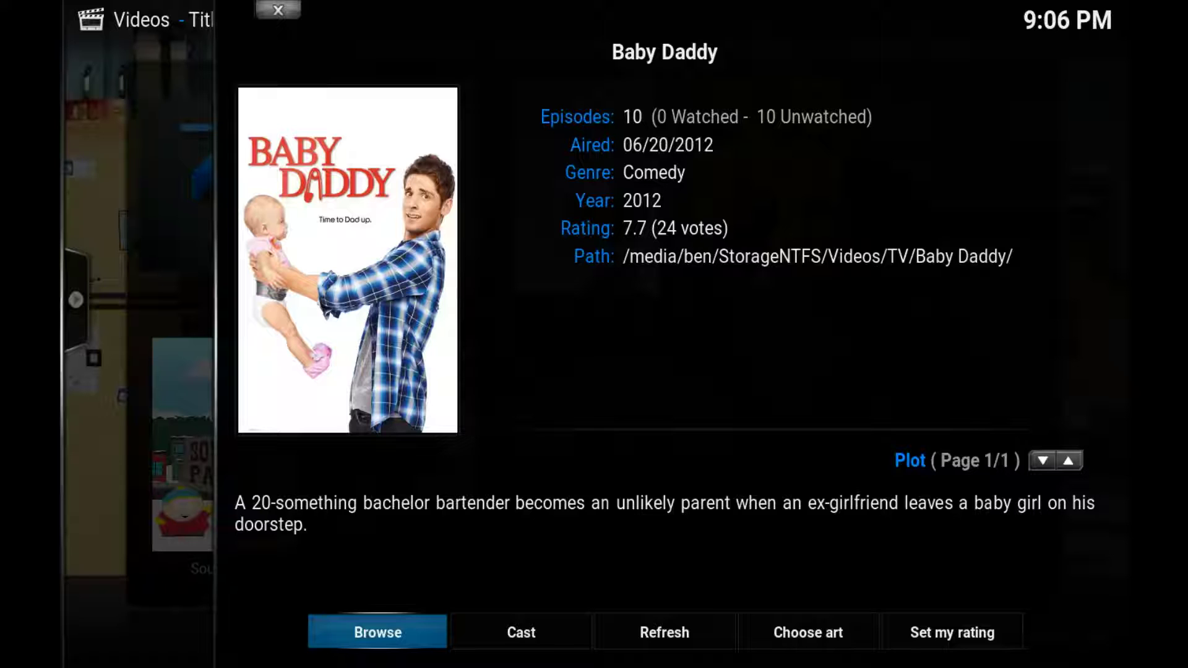
Step: Open Baby Daddy's episode list and switch it to Thumbnail view
key("Right")
key("Right")
key("Right")
key("Right")
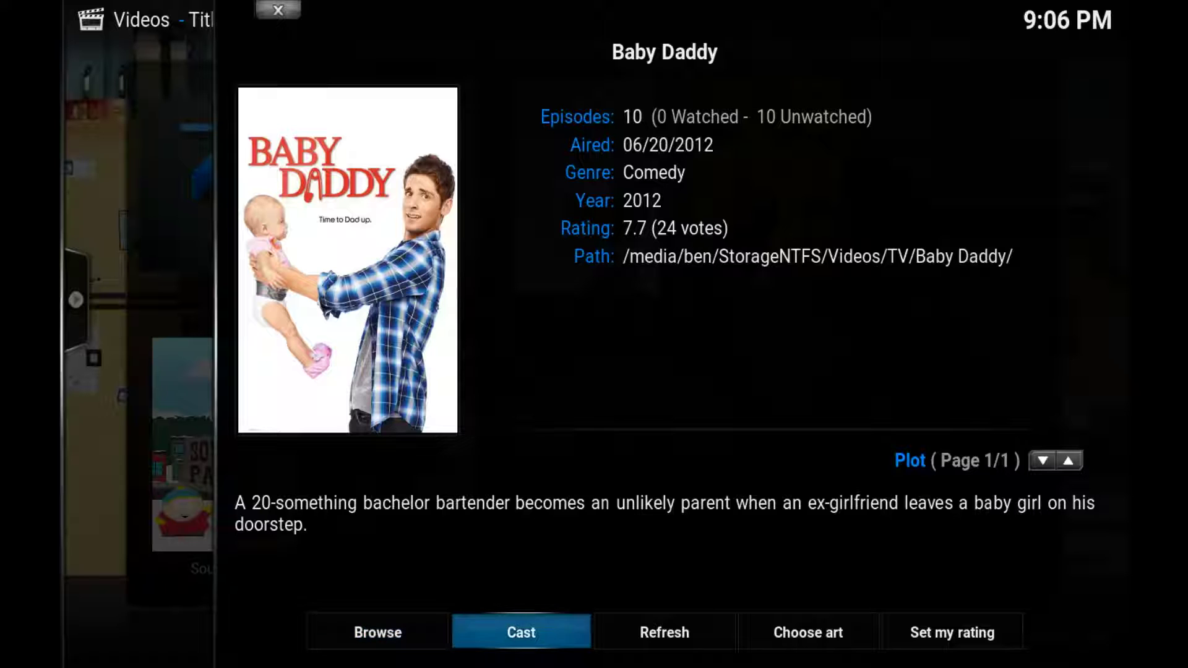
key("Left")
key("Left")
key("Left")
key("Left")
key("Return")
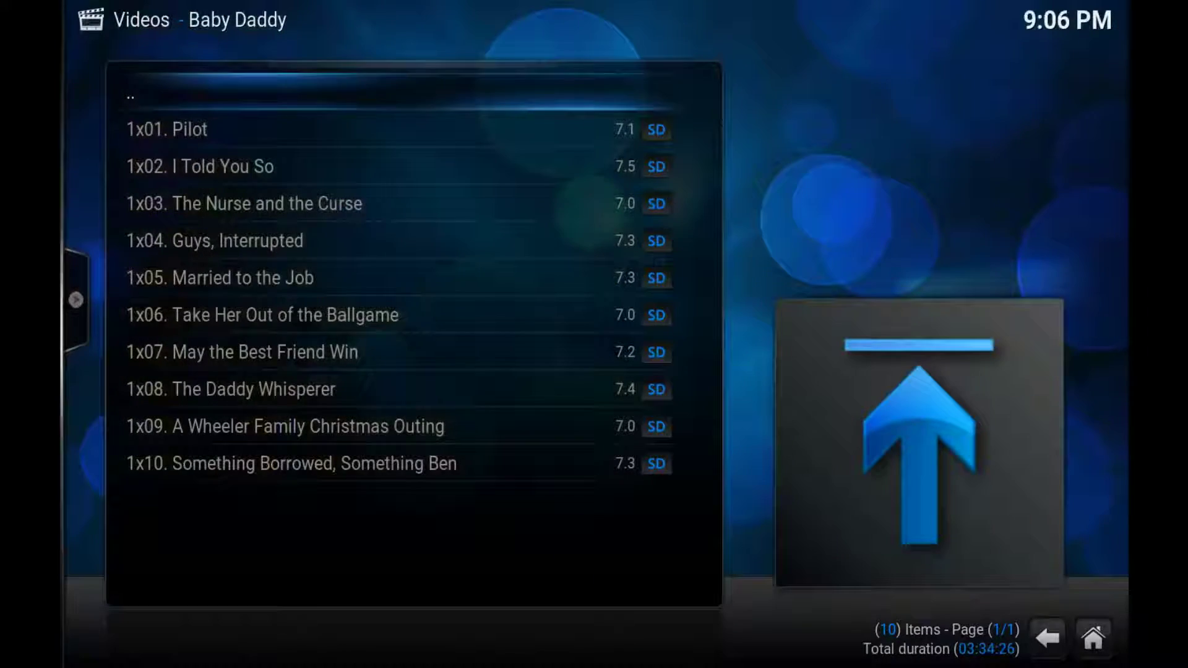
key("Left")
key("Return")
key("Return")
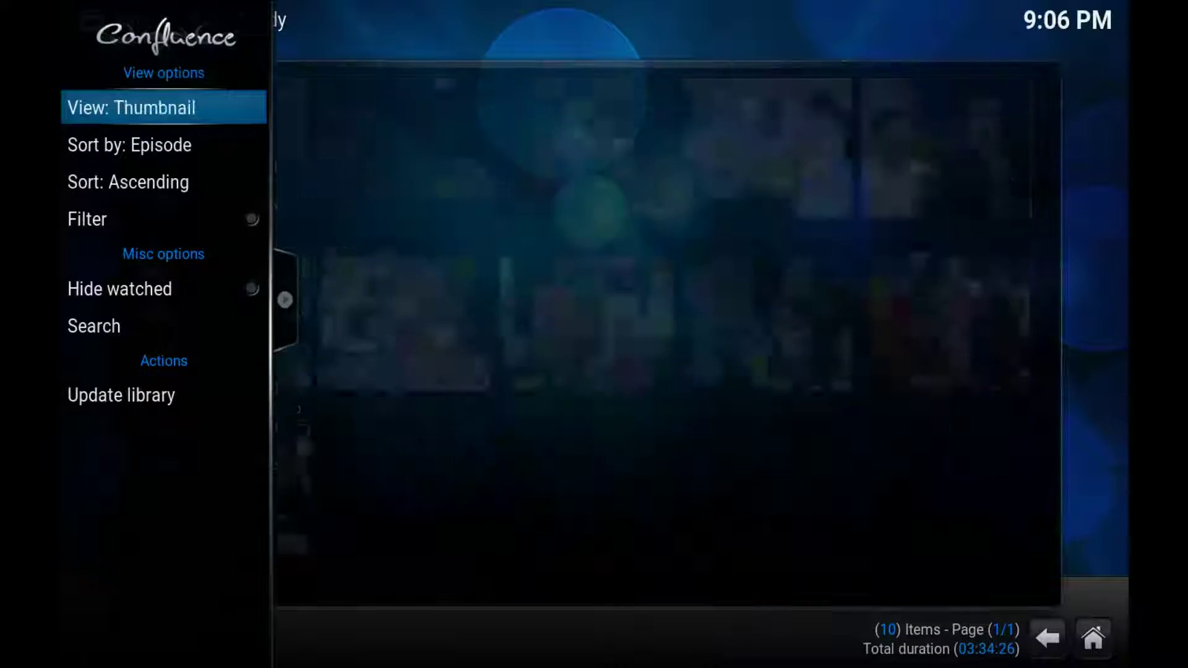
key("Right")
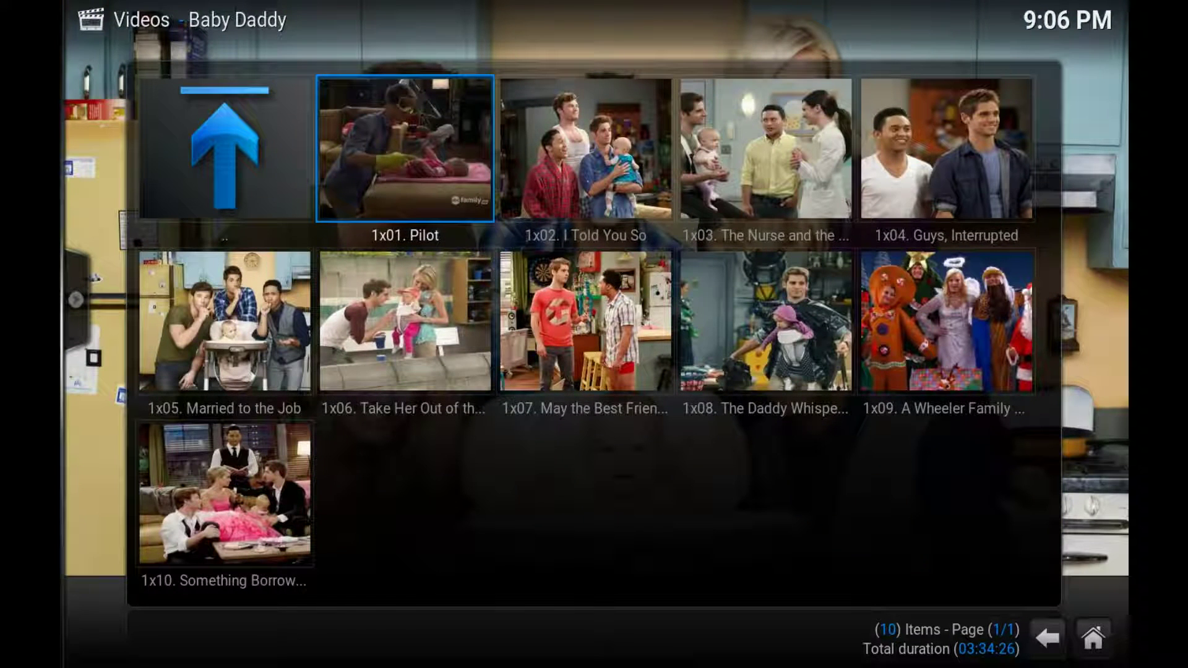
Step: Go up to the TV show list and then back to home
key("Left")
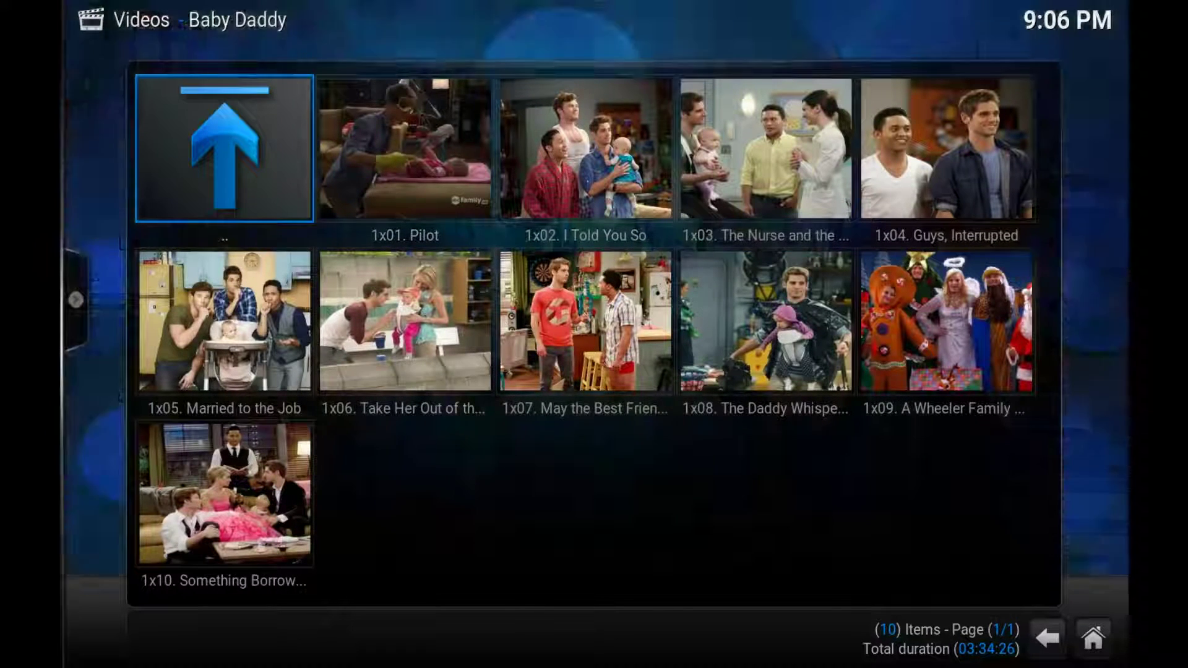
key("Return")
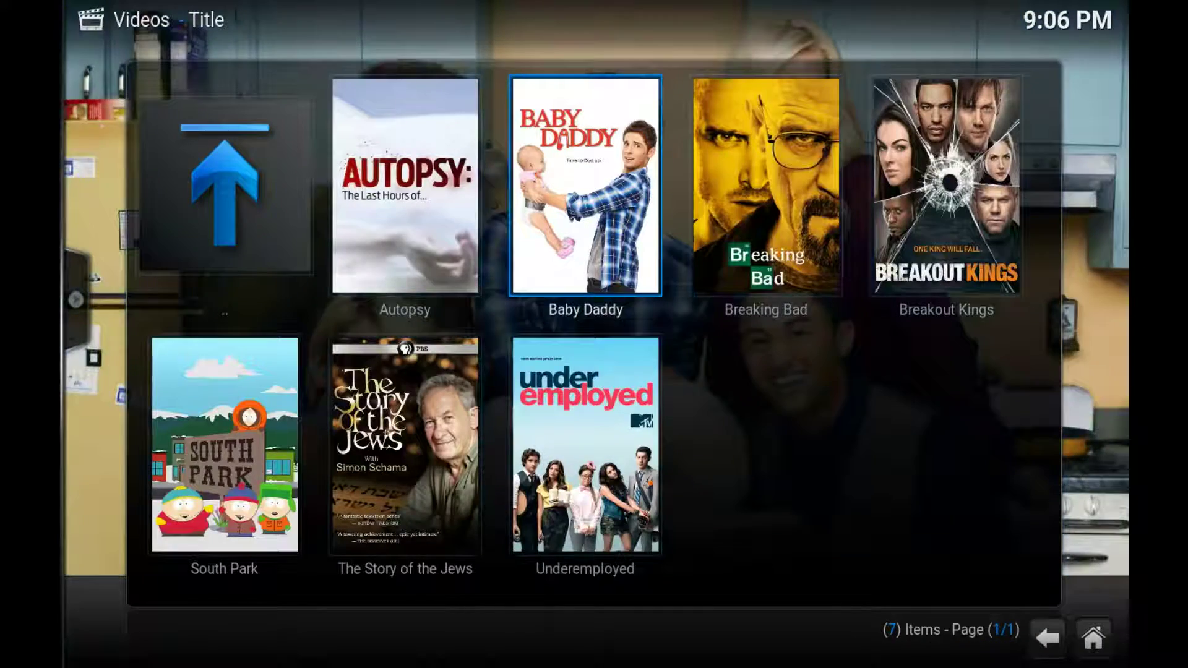
key("Escape")
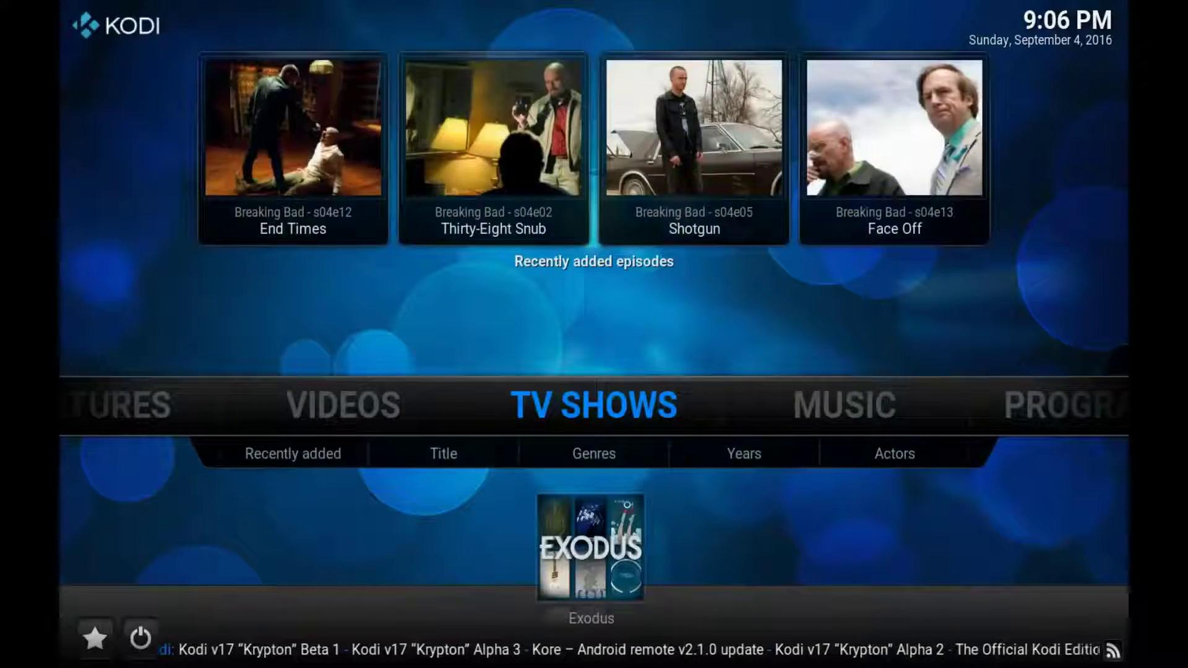
Step: Browse Videos > Files to the StorageNTFS drive
key("Left")
key("Down")
key("Return")
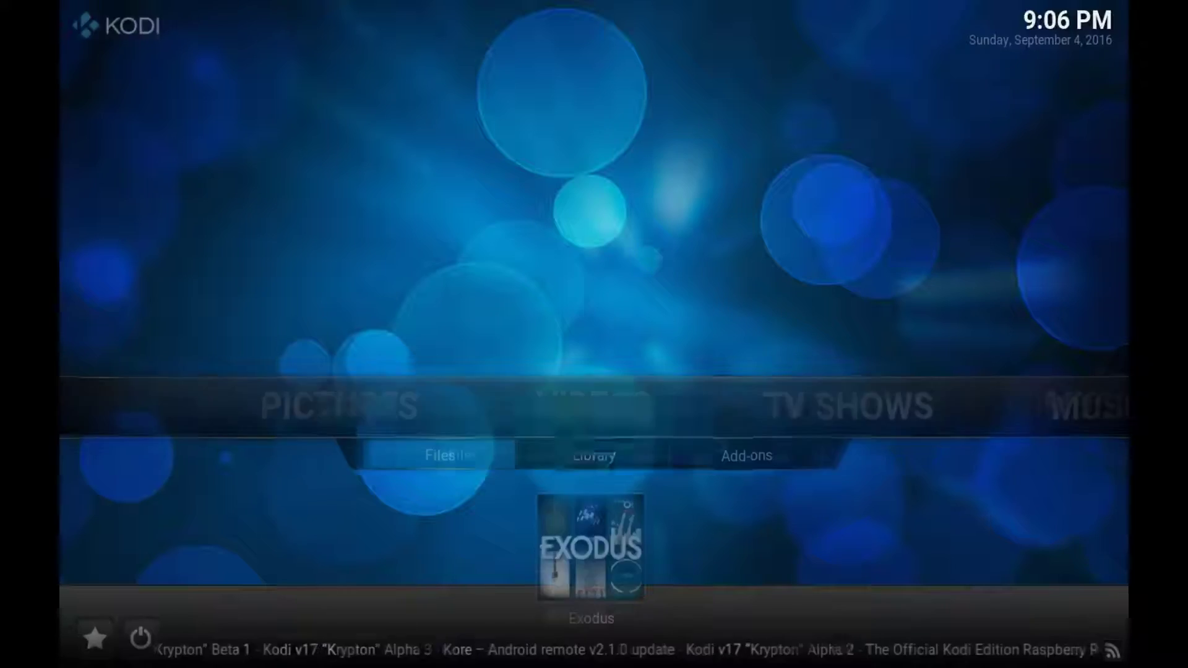
key("BackSpace")
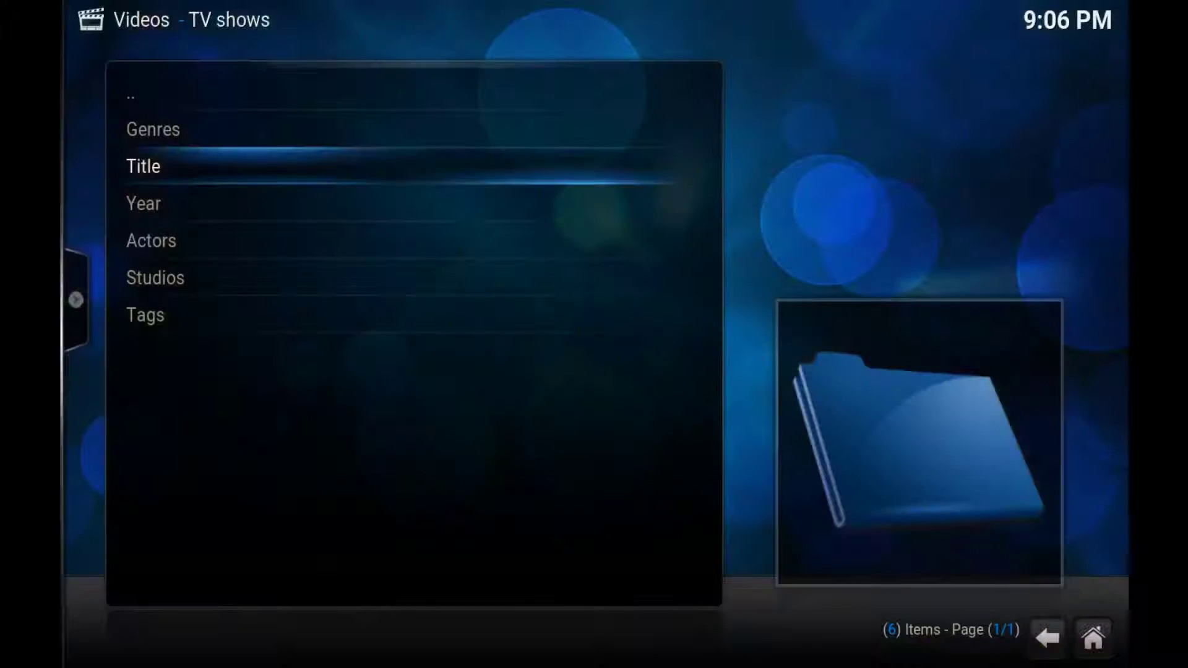
key("BackSpace")
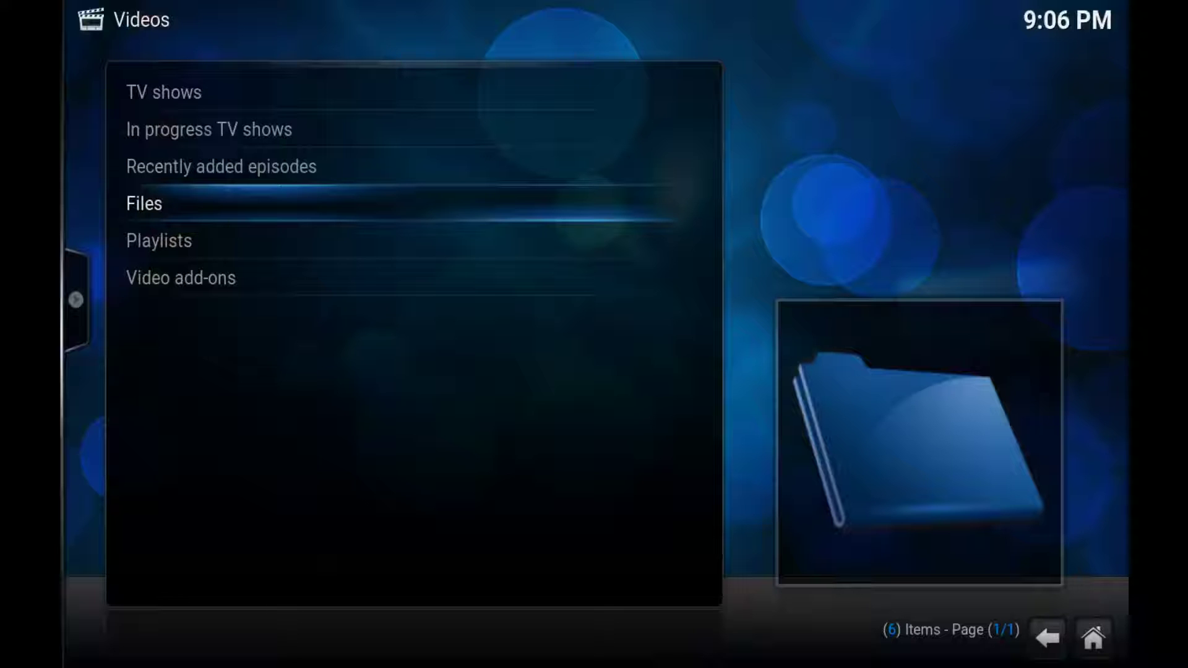
key("Return")
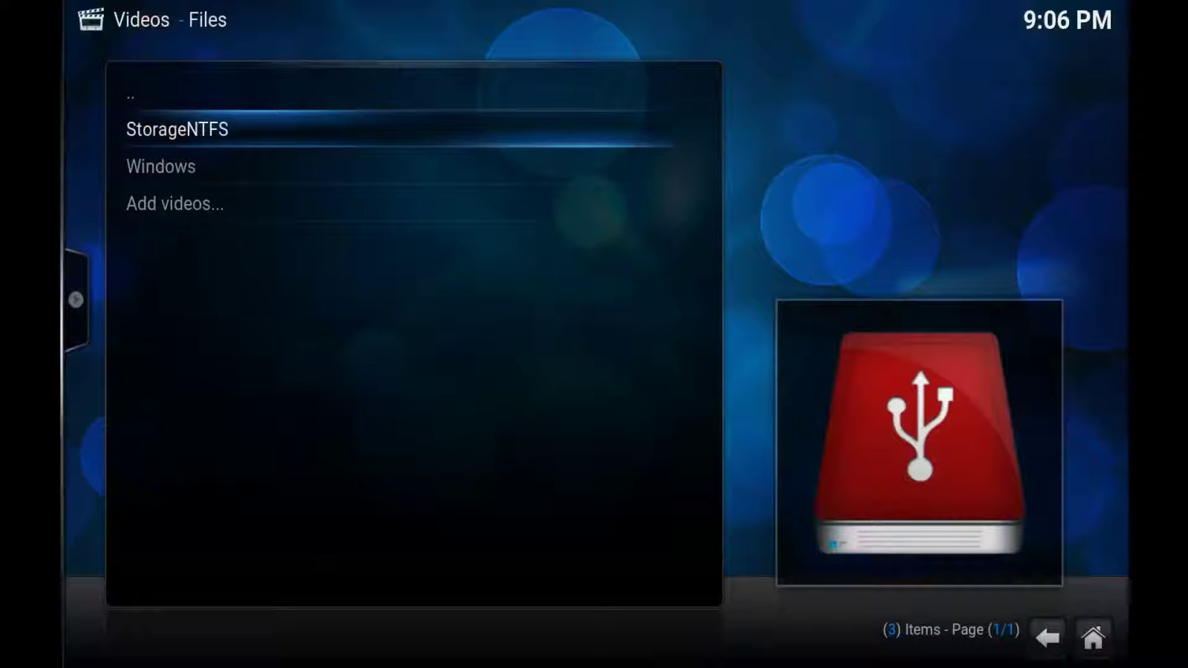
key("Return")
key("Return")
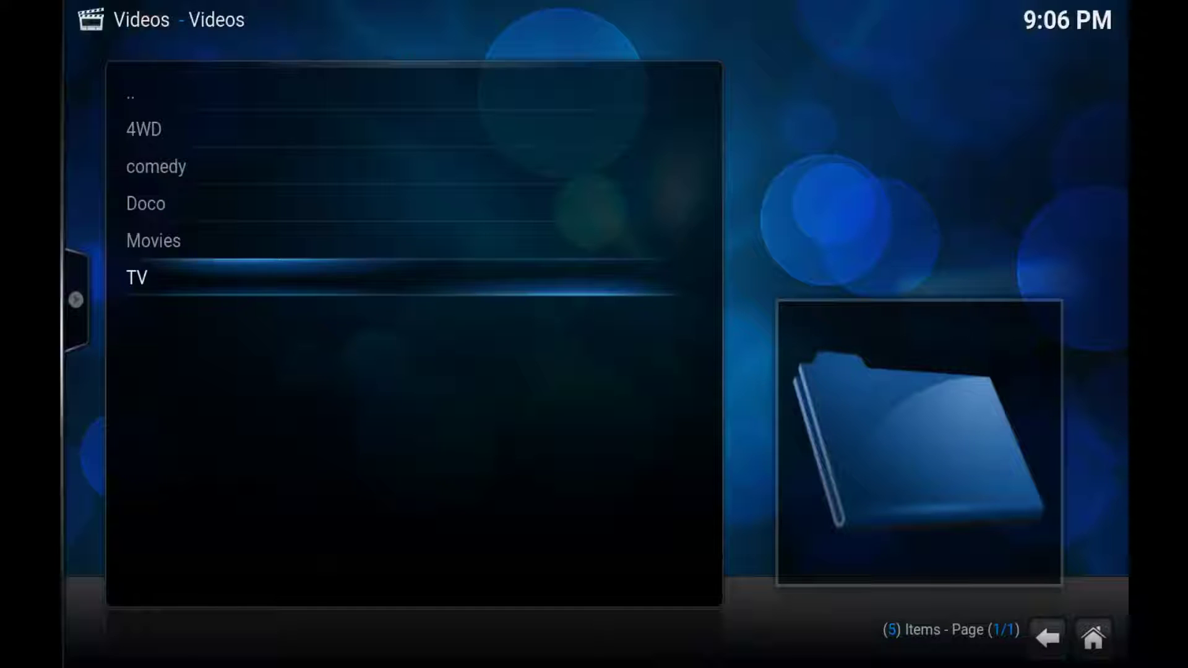
Step: Highlight the Movies folder in Videos and bring up its options at Set content
key("Up")
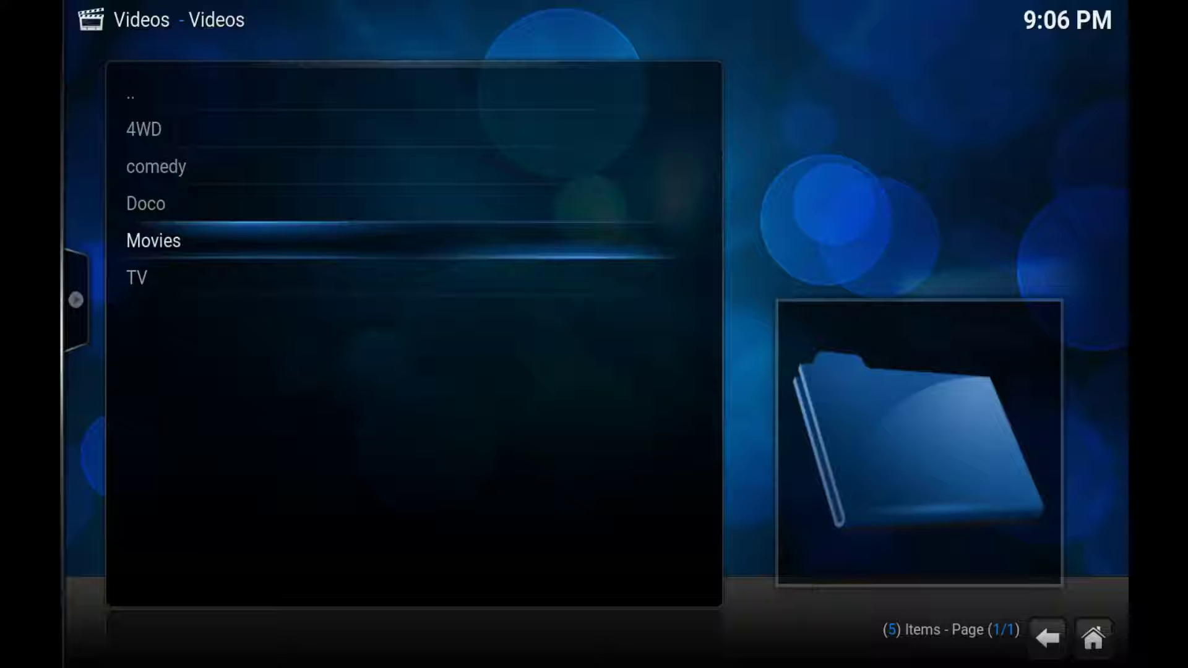
key("c")
key("Down")
key("Down")
key("Down")
key("Down")
key("Down")
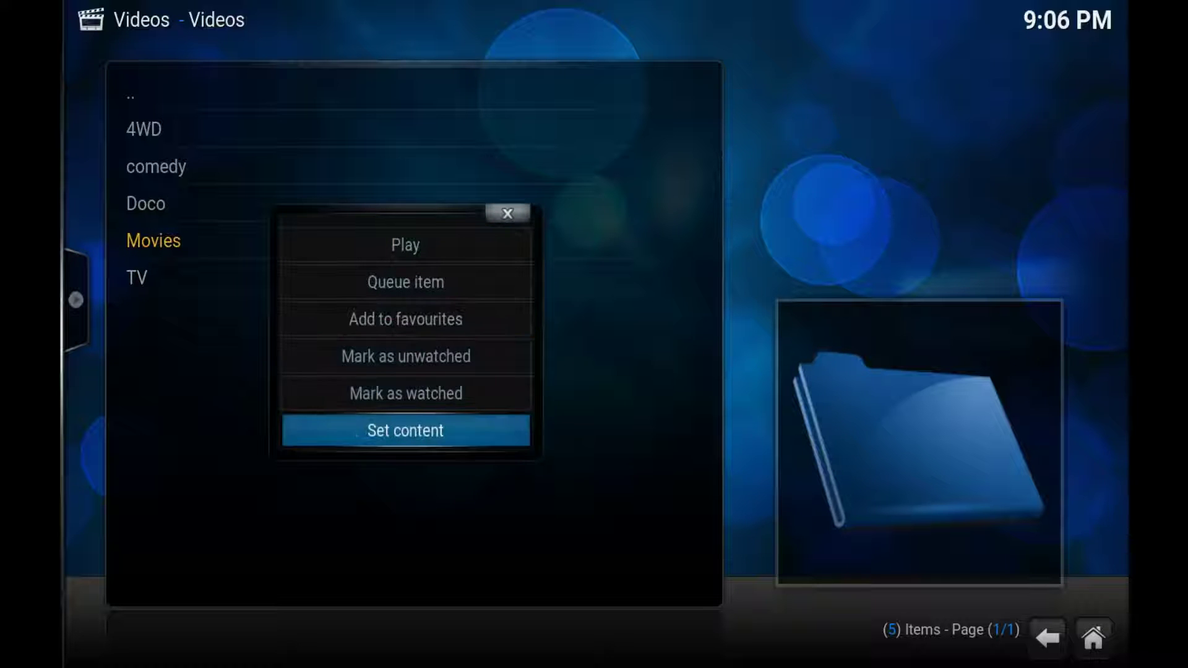
Step: Set the Movies folder's content type to Movies
key("Return")
key("Right")
key("Left")
key("Right")
key("Return")
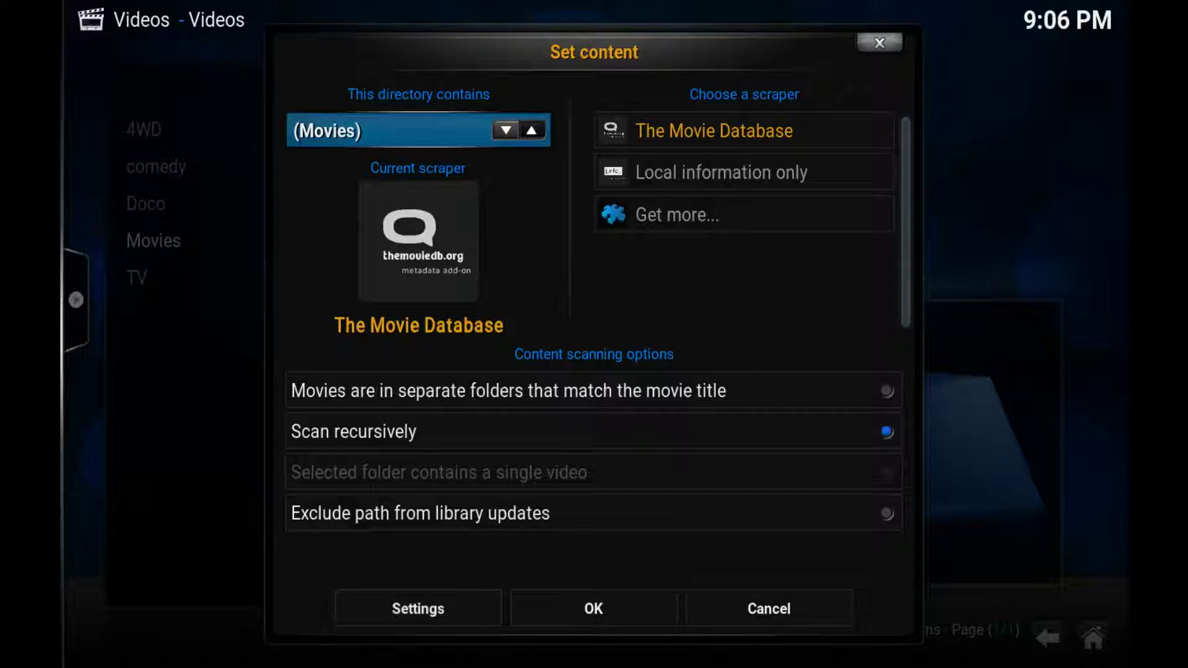
Step: Browse Get more... scrapers and open Universal Movie Scraper's add-on details
key("Right")
key("Down")
key("Down")
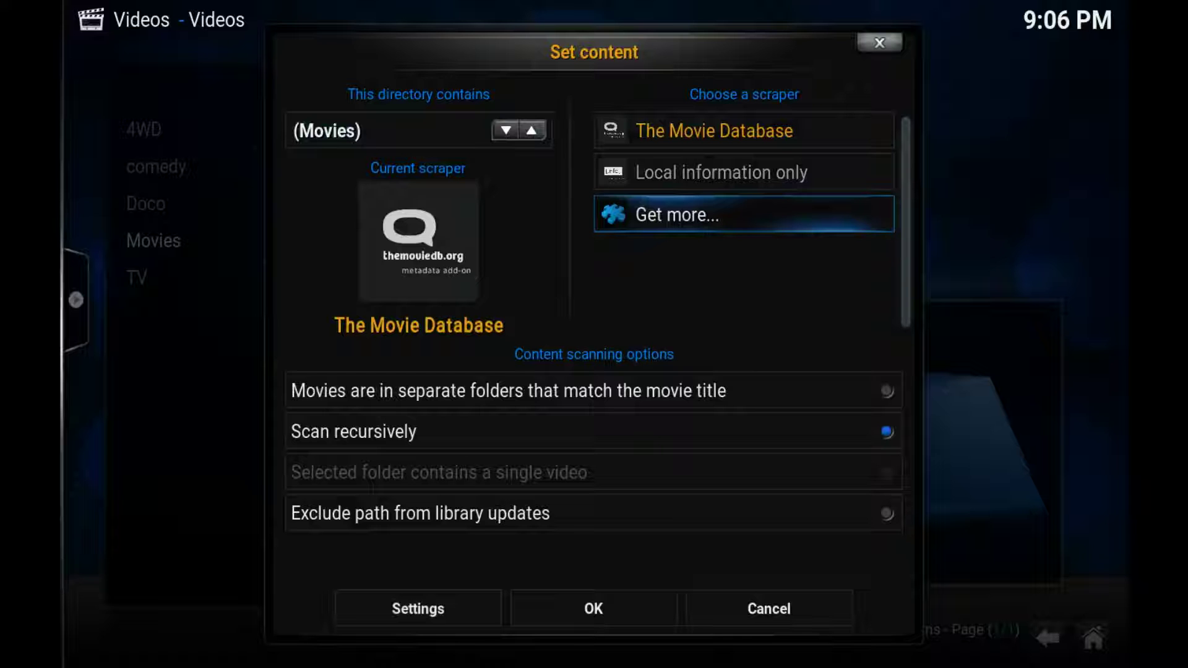
key("Return")
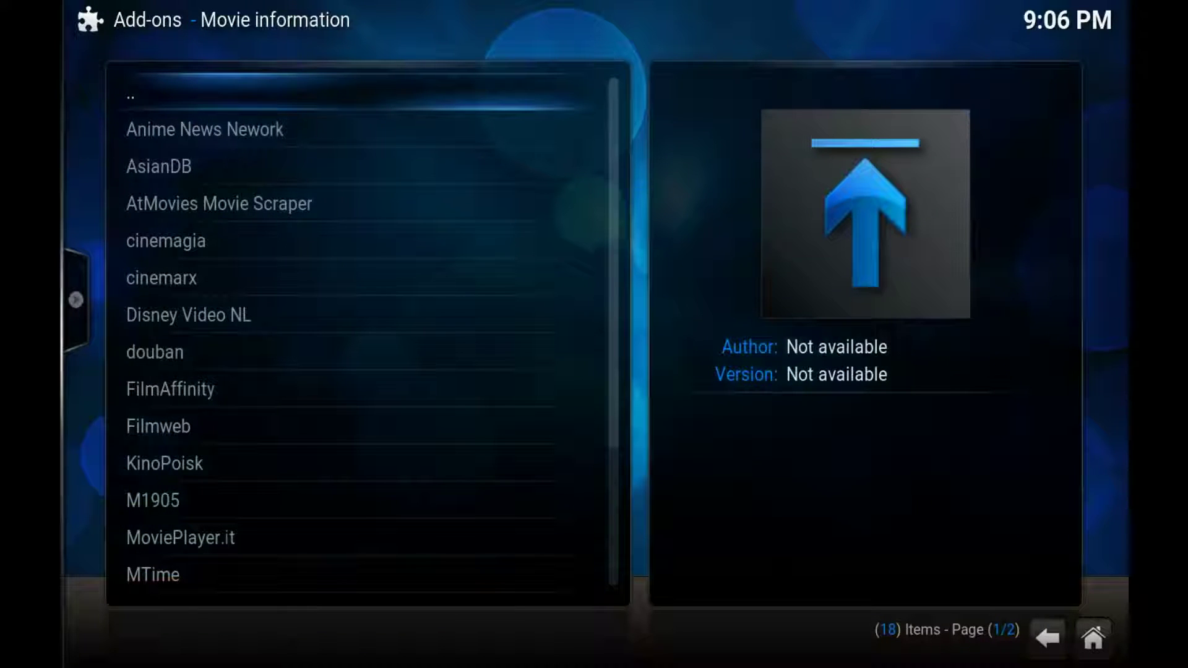
key("Right")
key("Down")
key("Left")
key("Down")
key("Down")
key("Down")
key("Down")
key("Down")
key("Down")
key("Down")
key("Down")
key("Down")
key("Down")
key("Down")
key("Down")
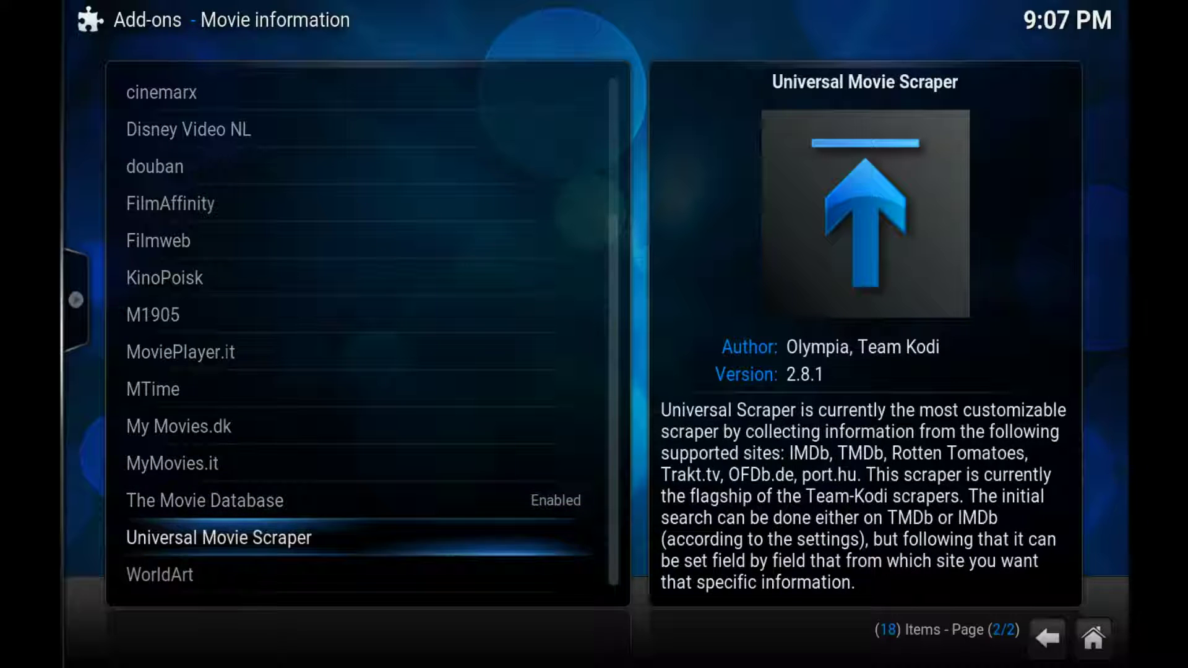
key("Return")
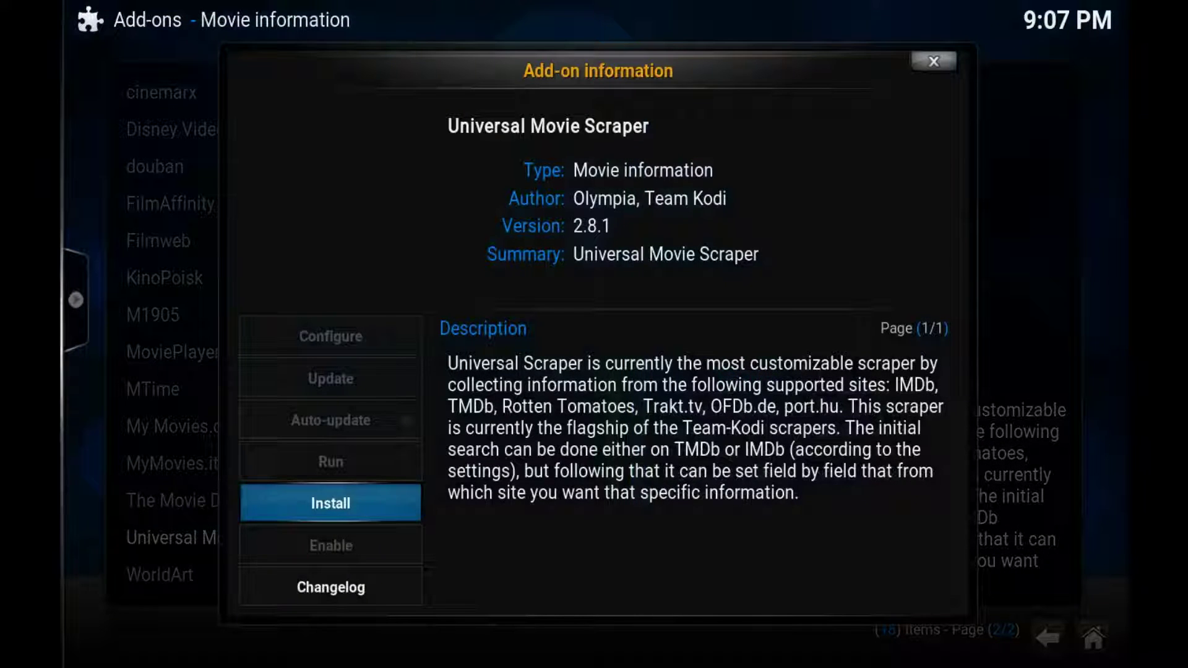
Step: Install Universal Movie Scraper 2.8.1 until enabled, then go back to the Videos folder list
key("Return")
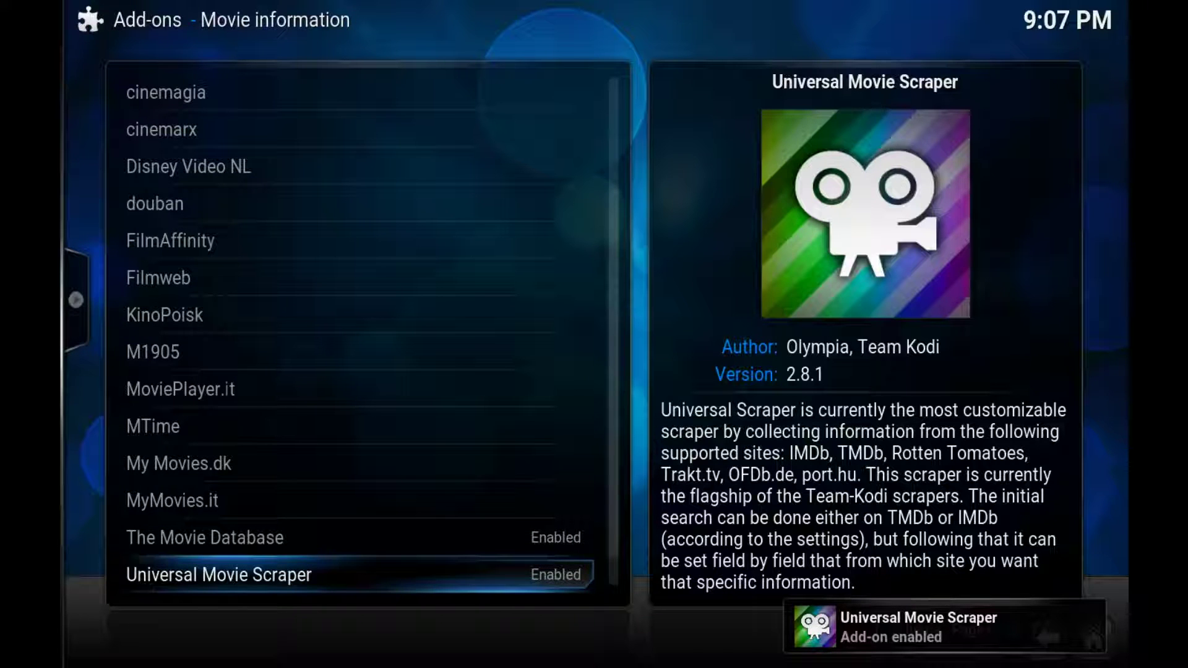
key("Escape")
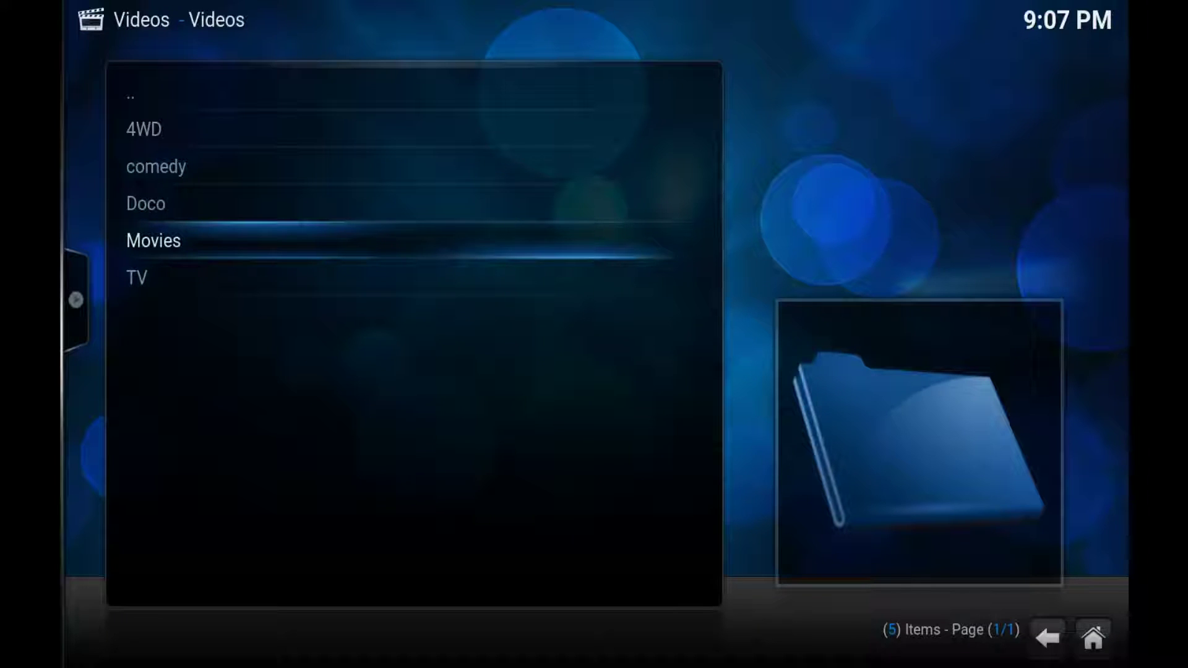
Step: Set the Movies folder's content to Movies with Universal Movie Scraper as scraper
key("c")
key("Down")
key("Down")
key("Down")
key("Down")
key("Down")
key("Return")
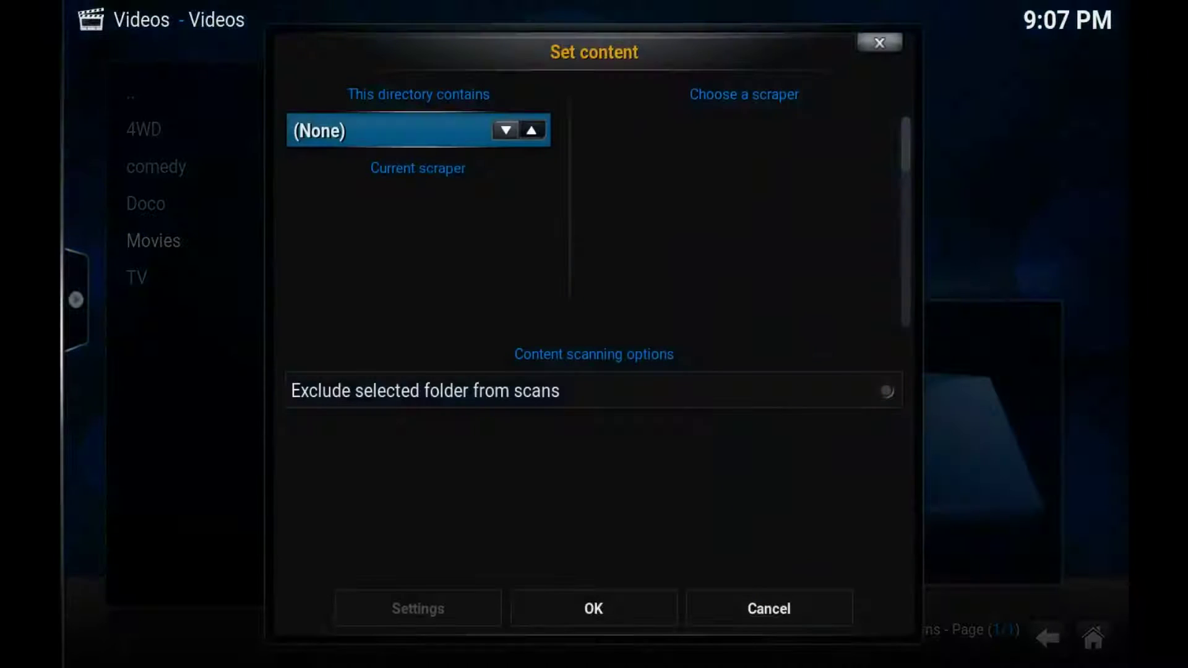
key("Right")
key("Left")
key("Up")
key("Right")
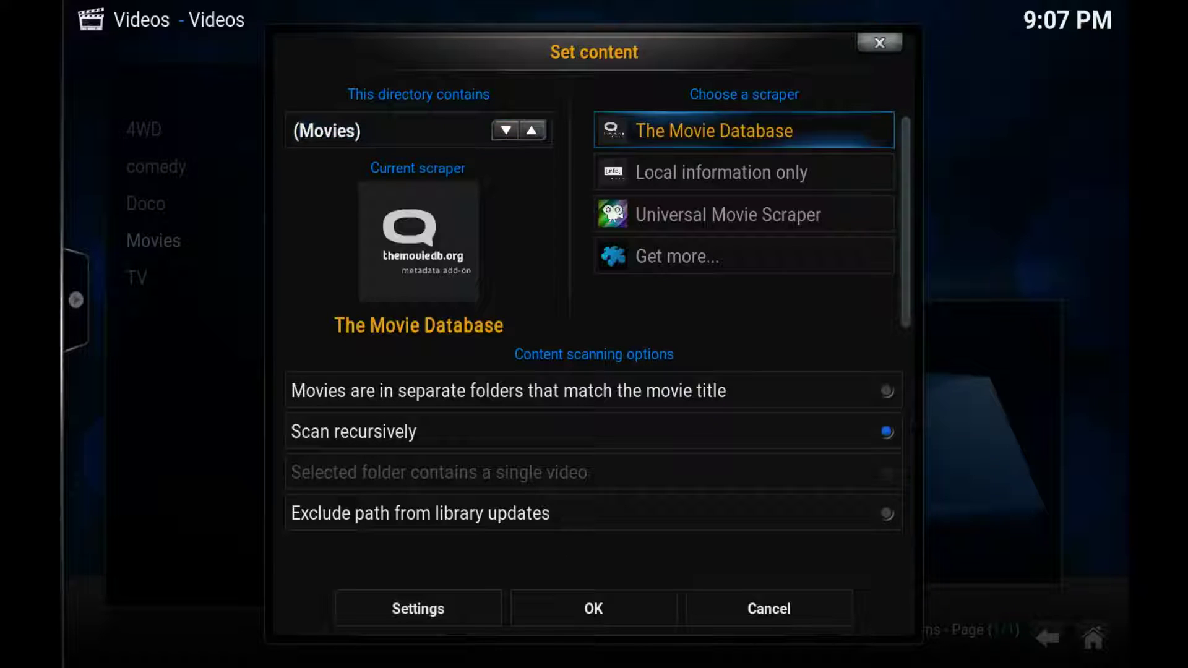
key("Down")
key("Down")
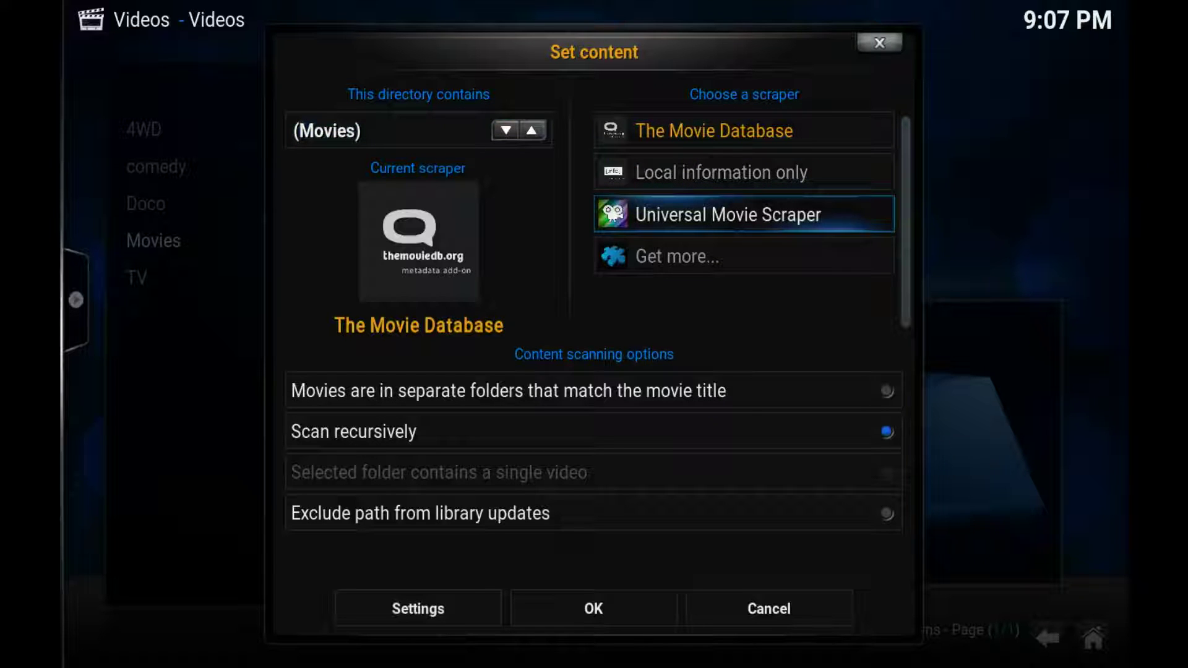
key("Return")
Step: Confirm the content settings with OK and move to Yes on the refresh prompt
key("Left")
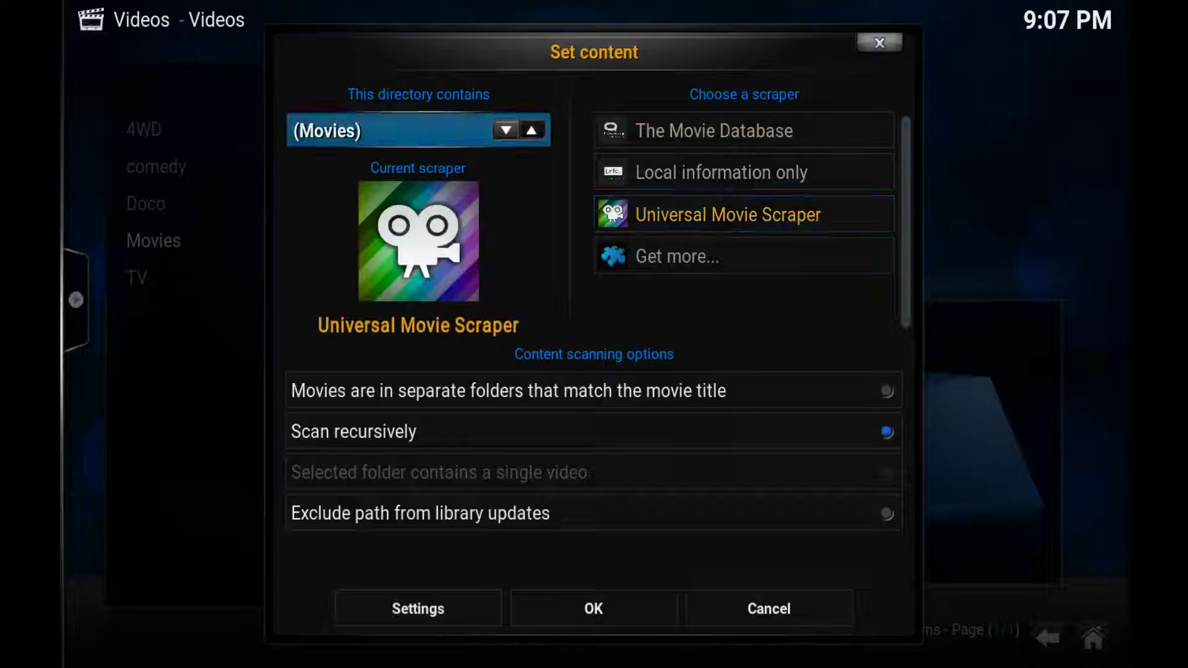
key("Down")
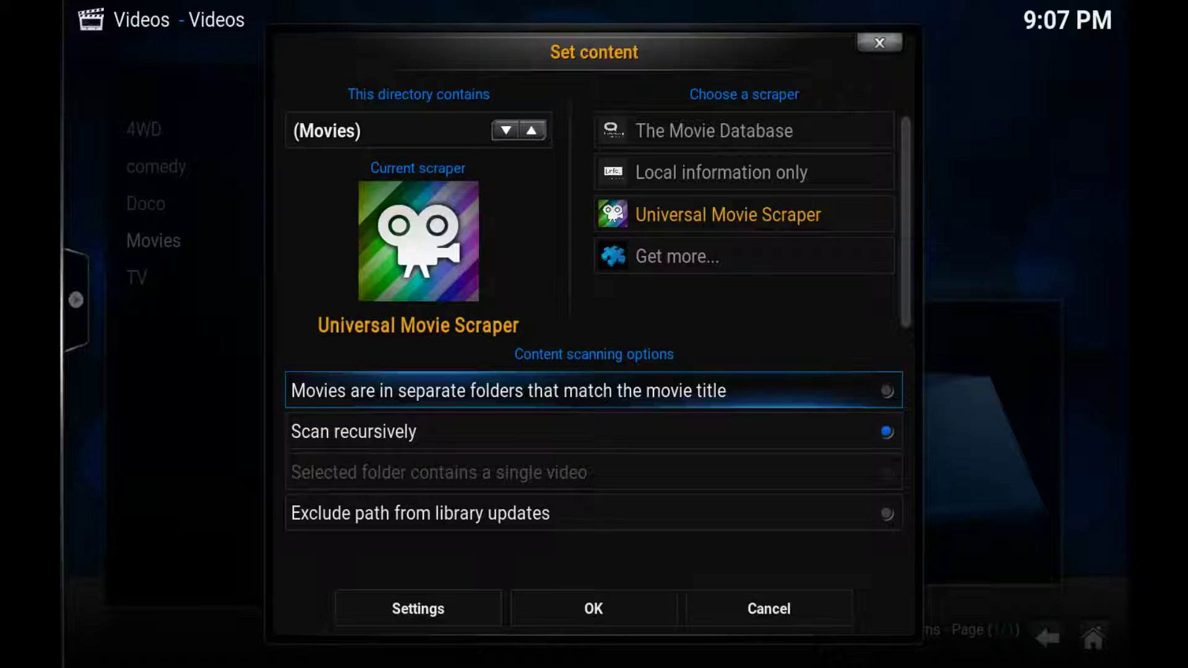
key("Down")
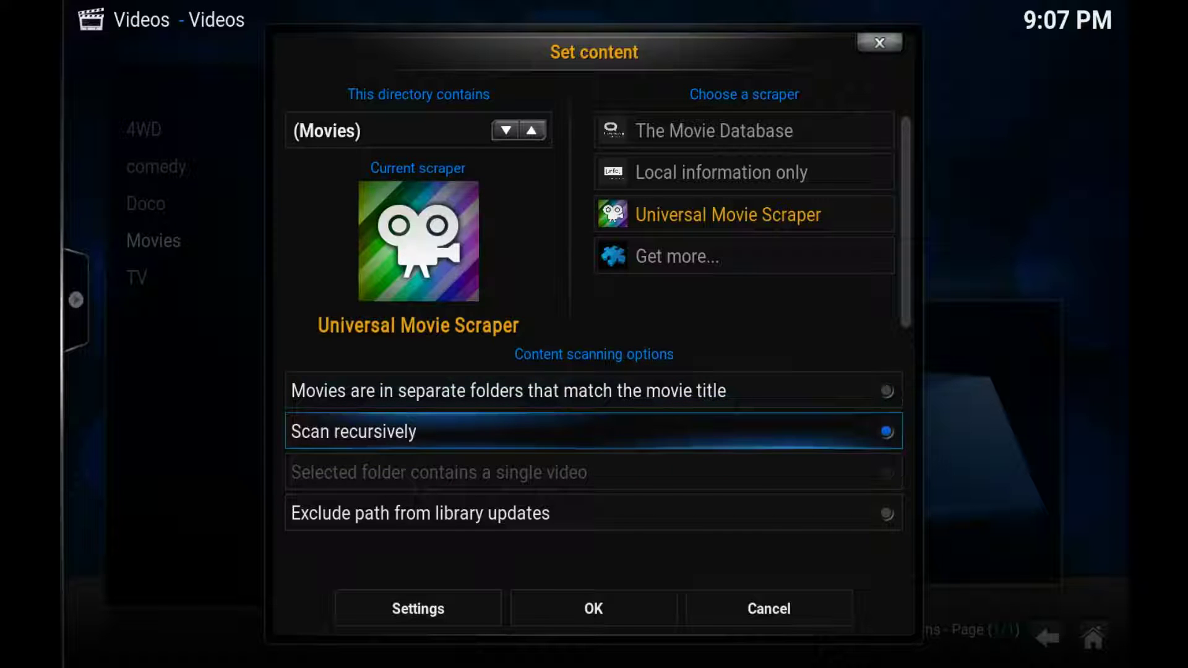
key("Down")
key("Down")
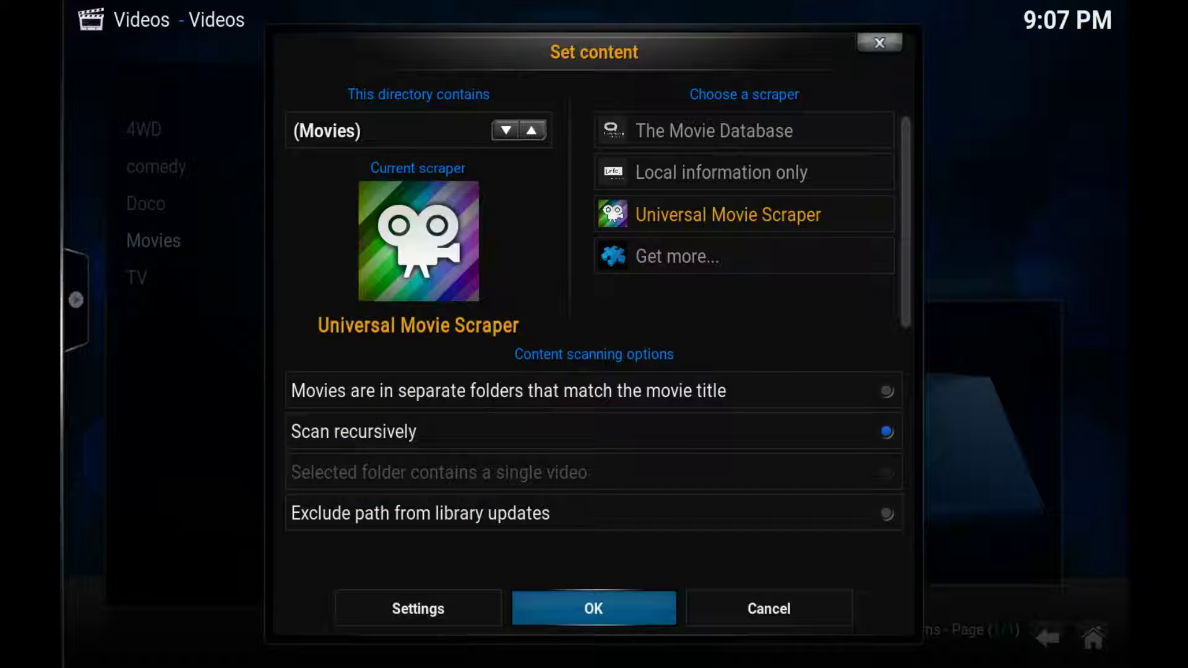
key("Return")
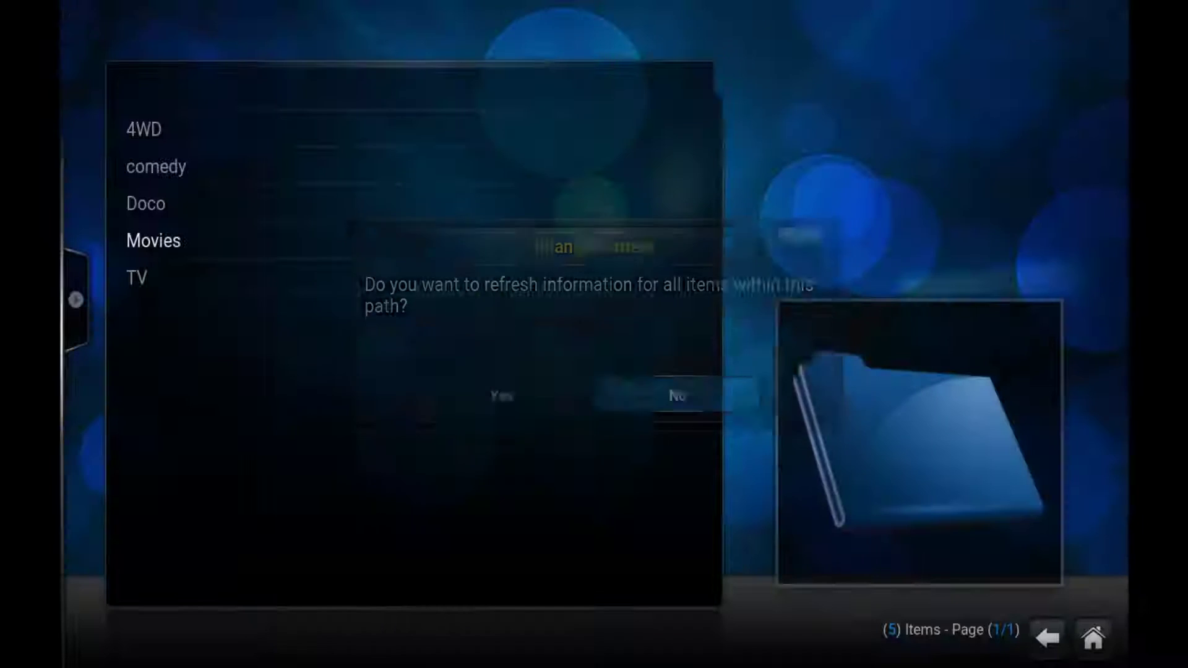
key("Left")
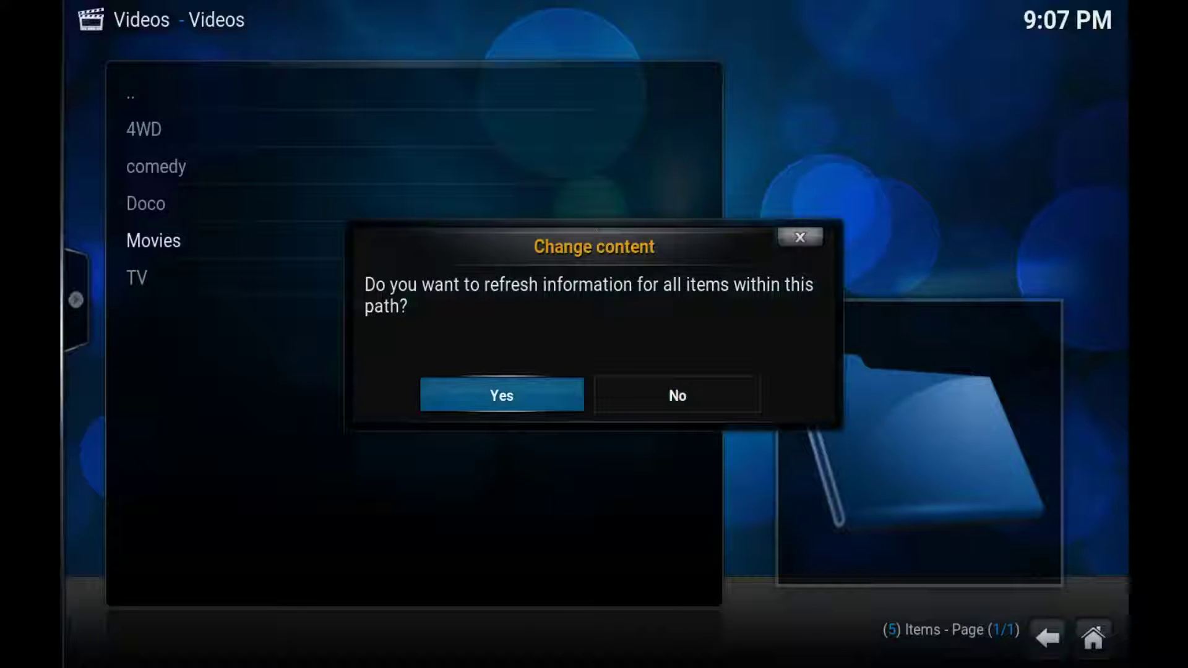
Step: Refresh all Movies items, then open the movie library sorted by title
key("Return")
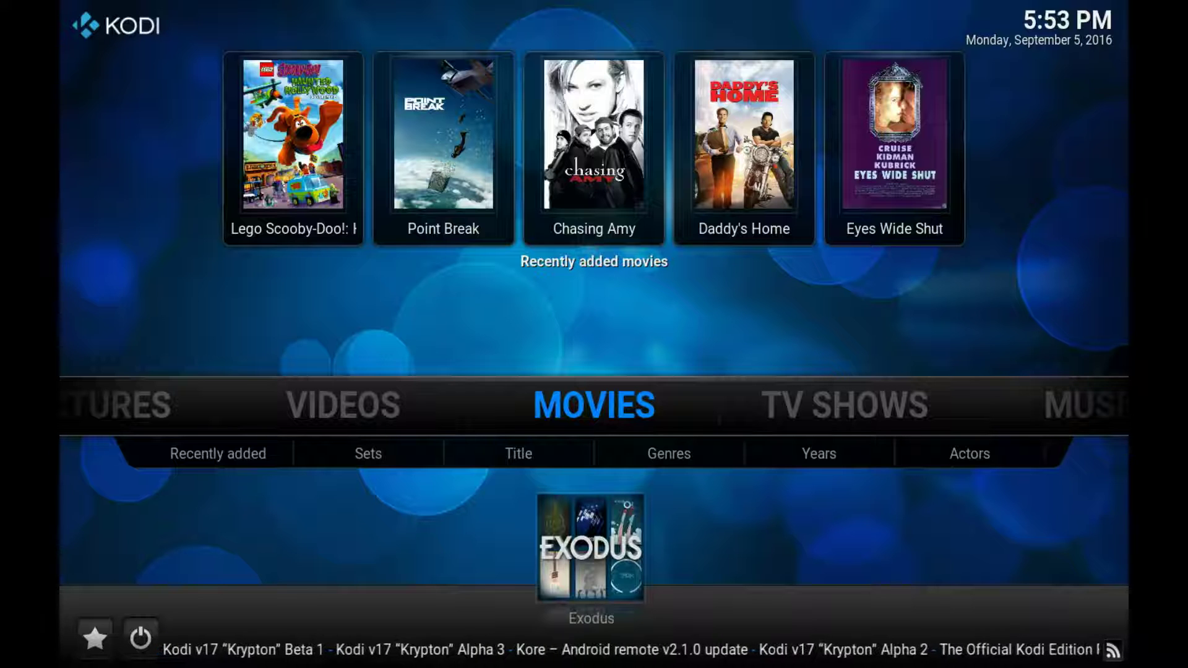
key("Left")
key("Right")
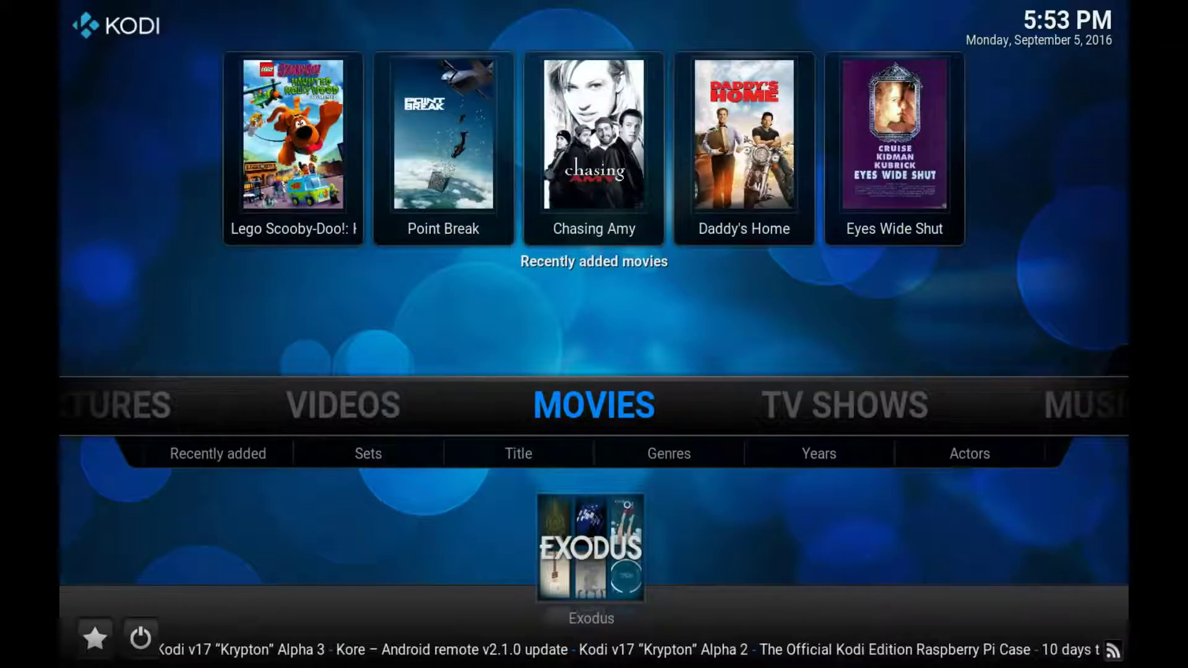
key("Return")
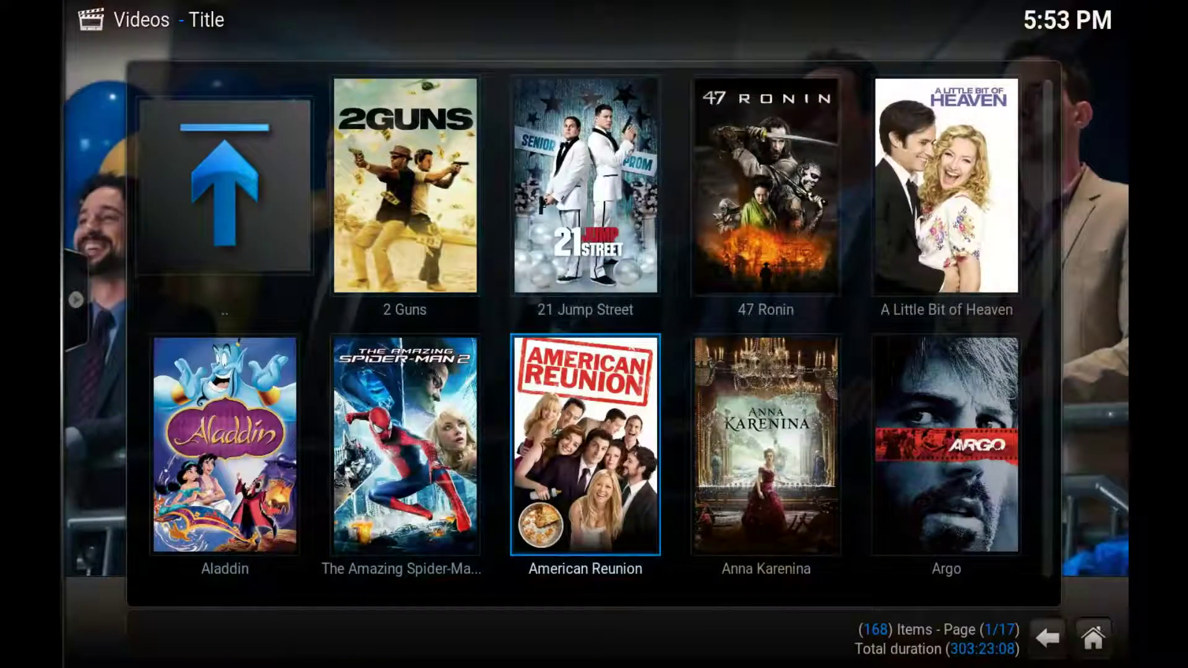
Step: Select 2 Guns in the poster grid and open its movie information
key("Right")
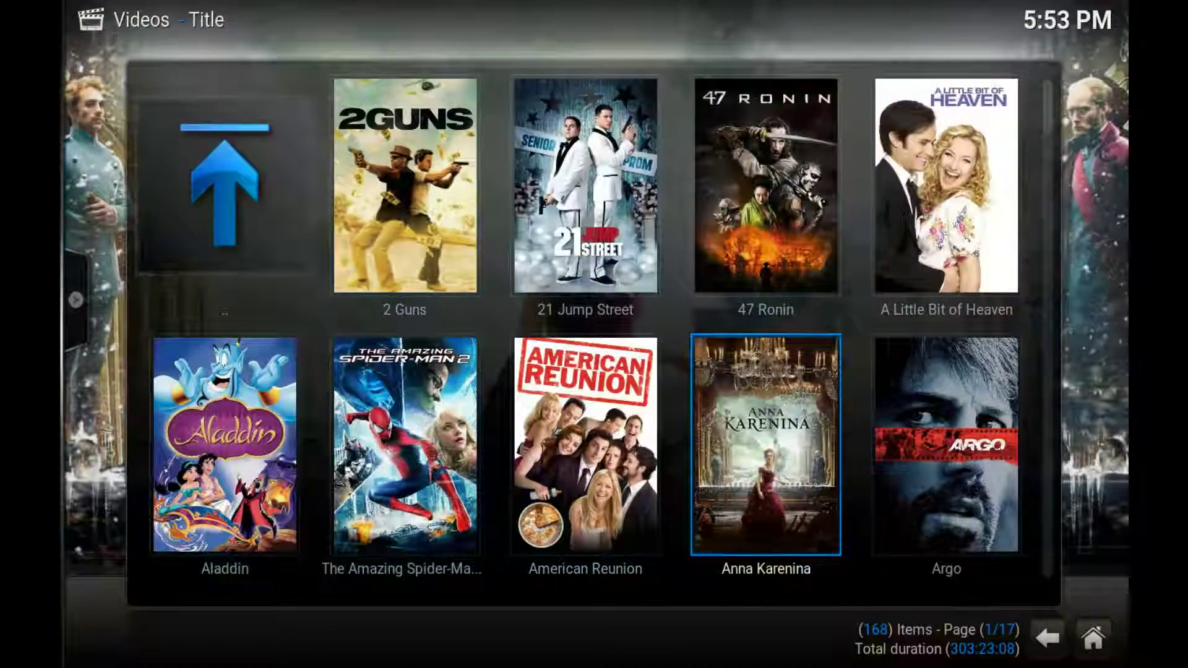
key("Return")
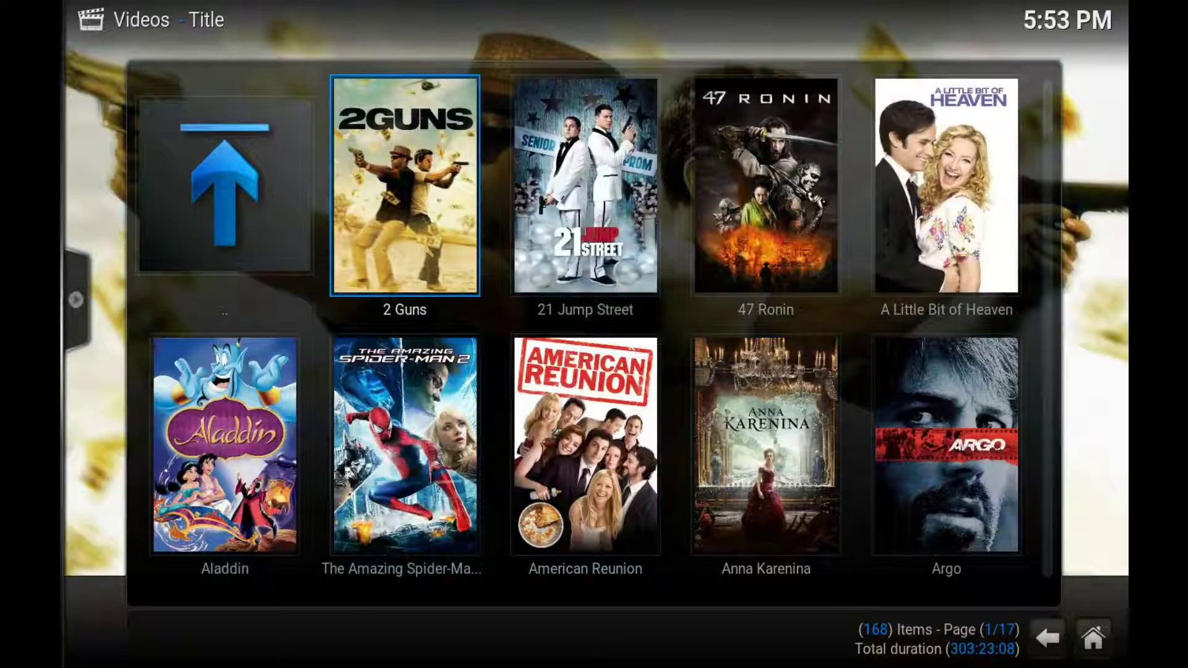
key("i")
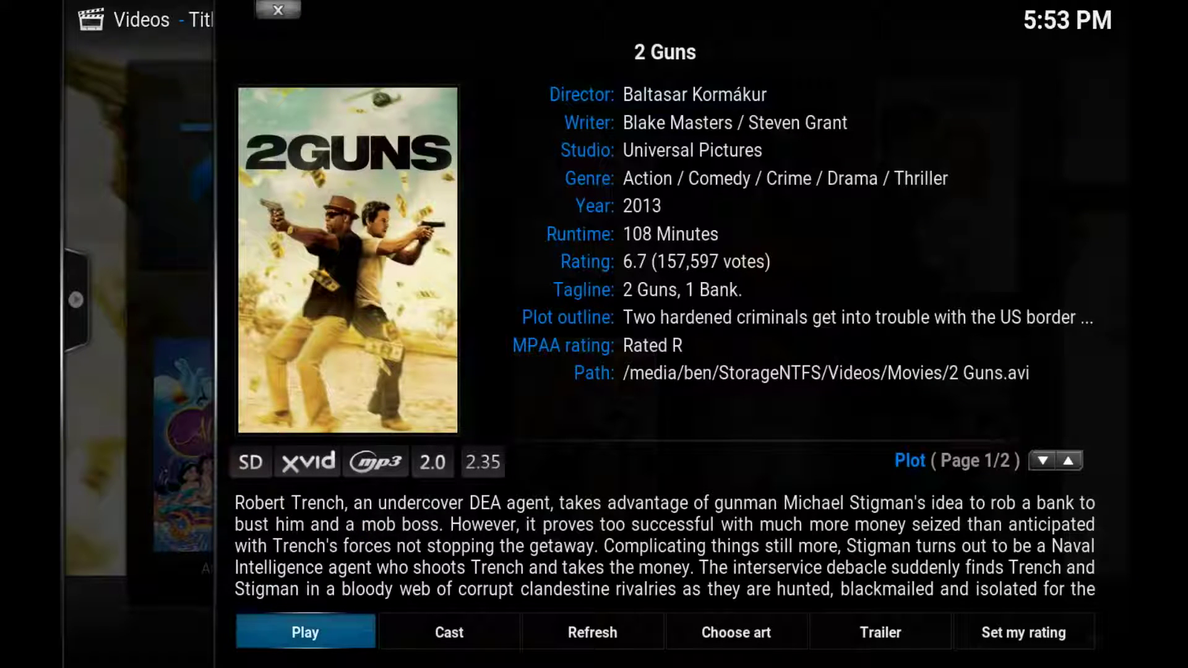
Step: Show the 2 Guns cast list, then start playing its trailer
key("Right")
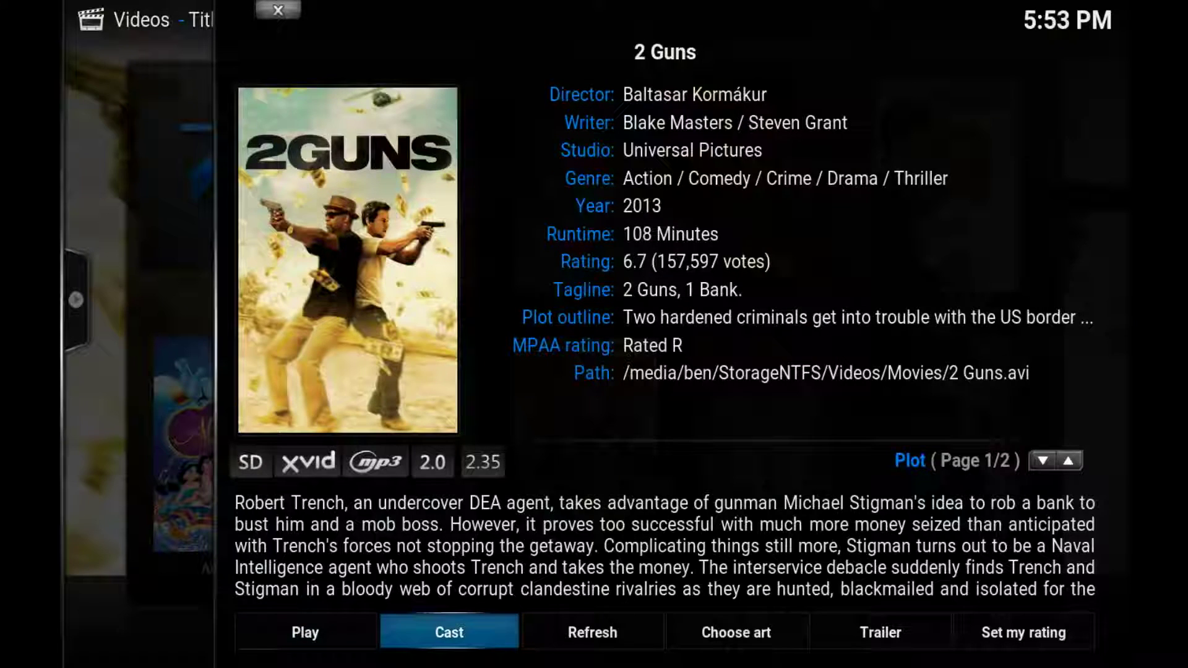
key("Return")
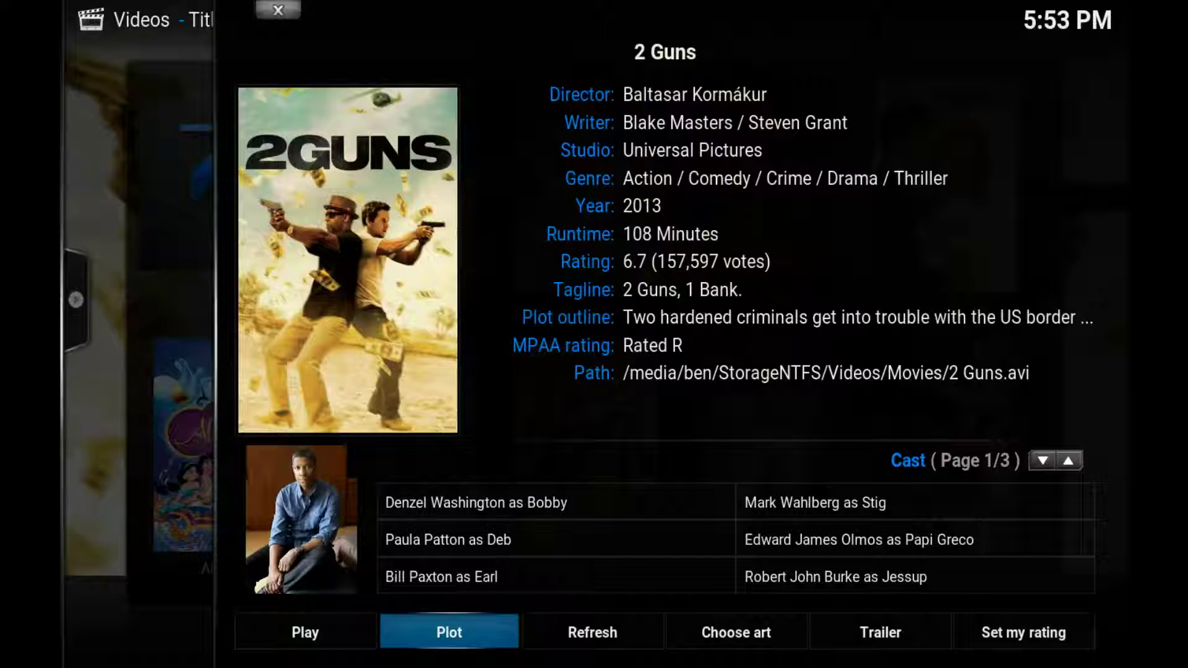
key("Right")
key("Right")
key("Right")
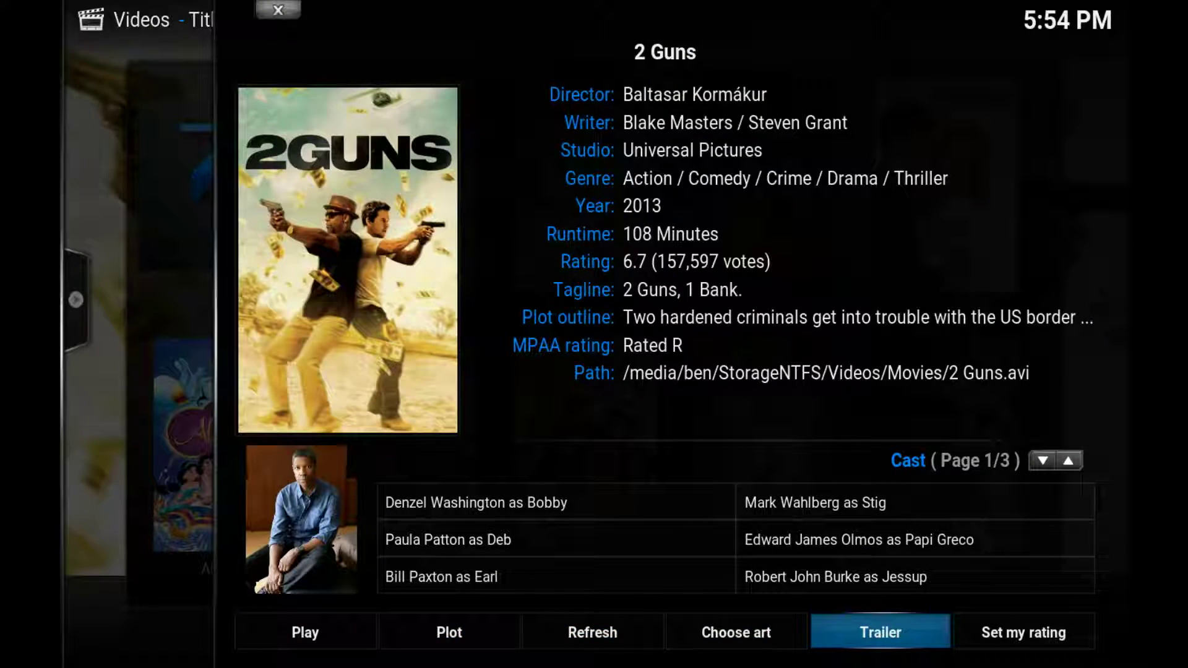
key("Return")
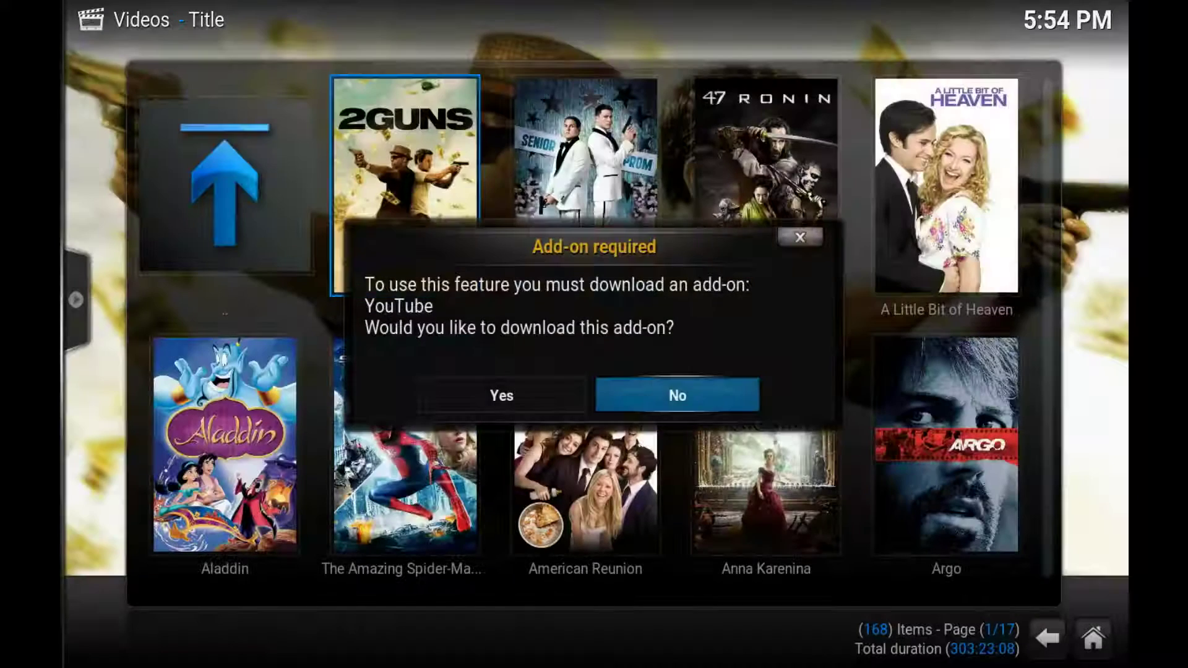
Step: Accept downloading the required YouTube add-on and agree to run its setup wizard
key("Left")
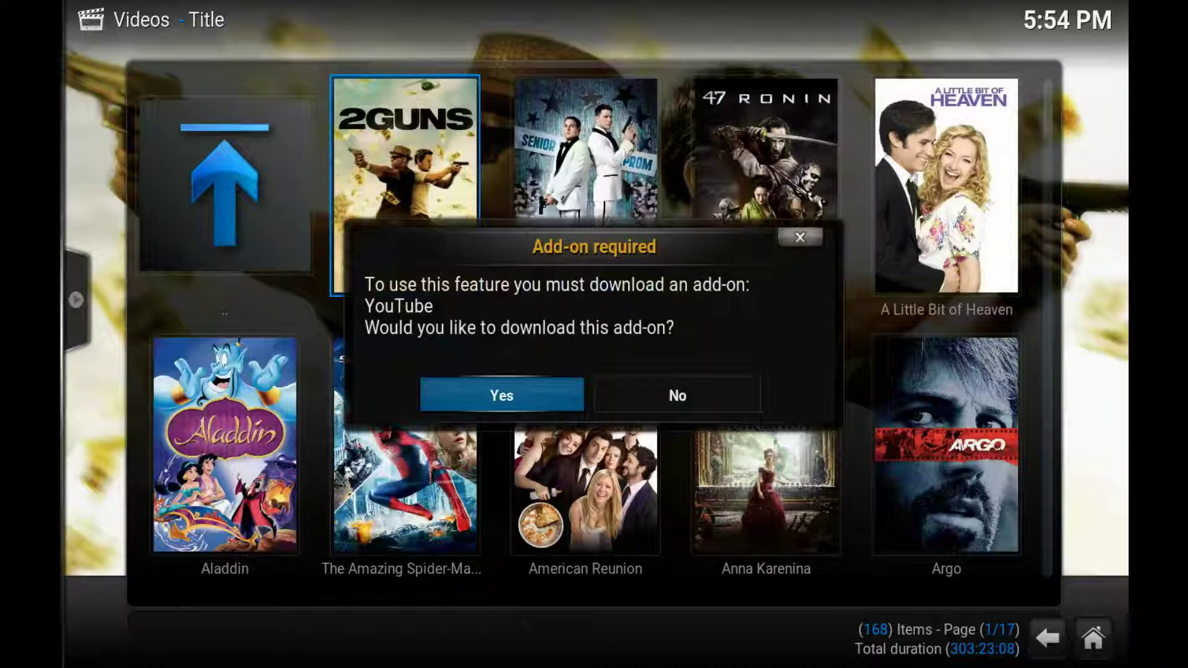
key("Return")
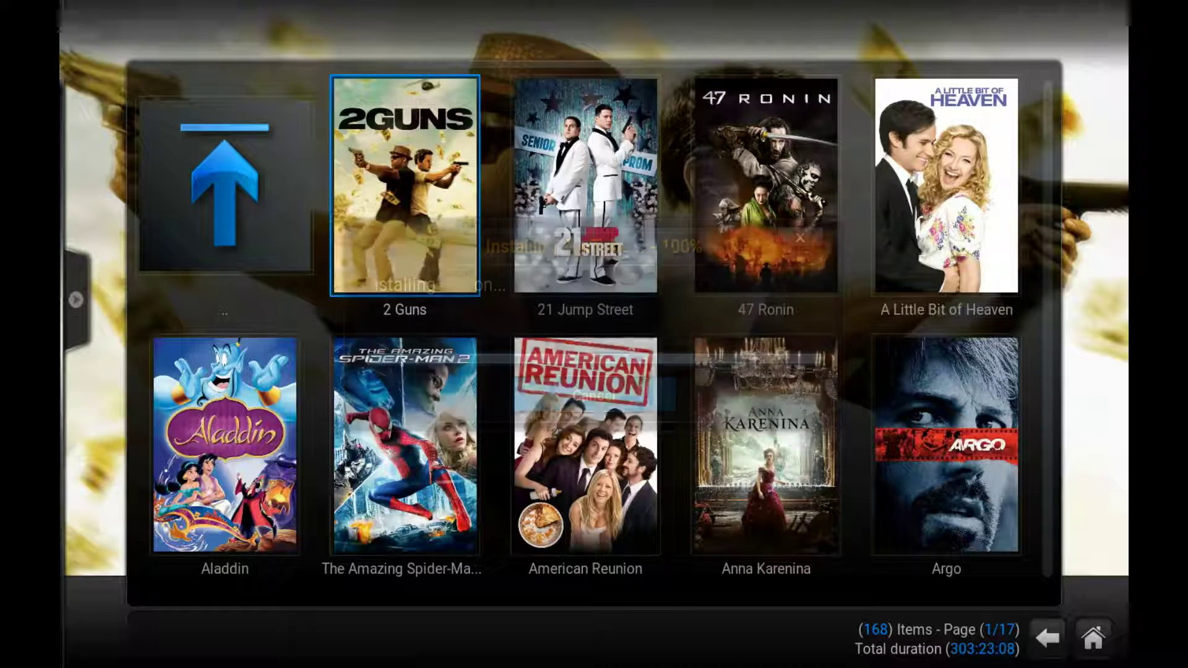
key("Left")
key("Return")
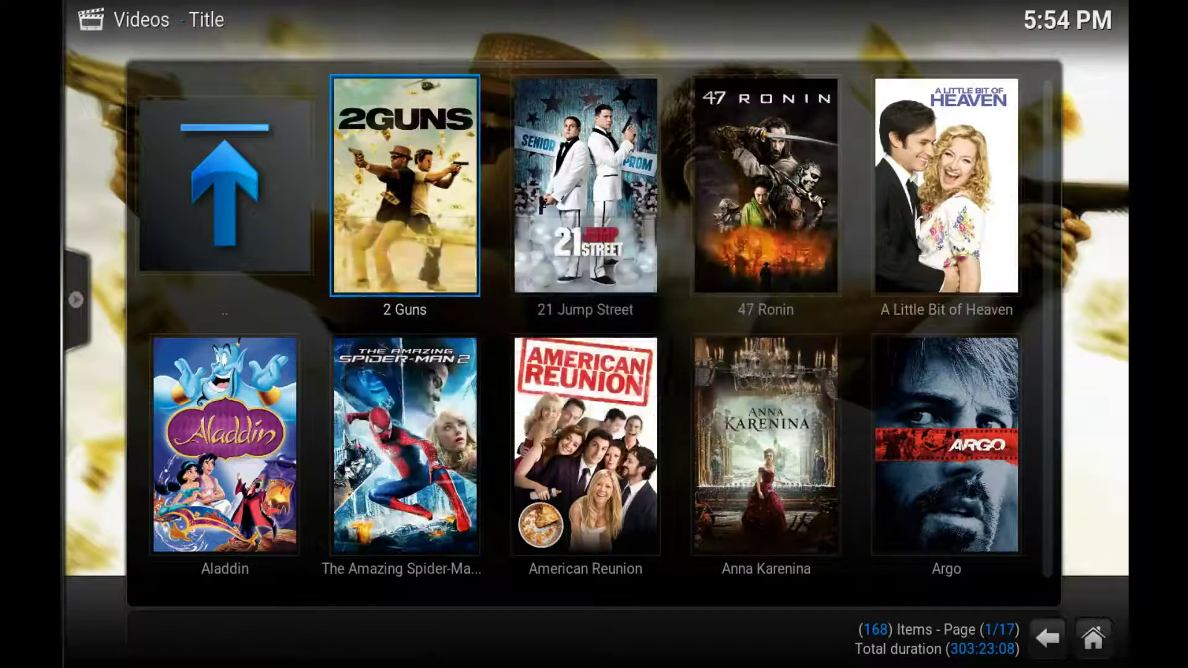
Step: Choose Thumbnail for the default and episodes views, and accept adjusting language and region
key("Up")
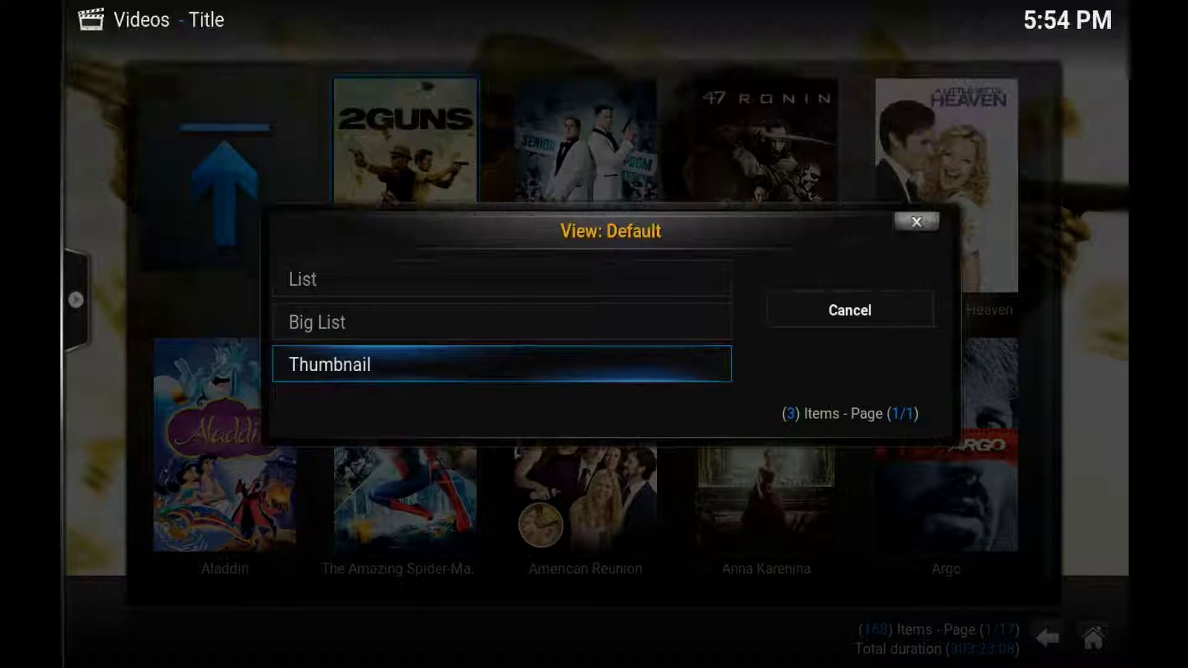
key("Return")
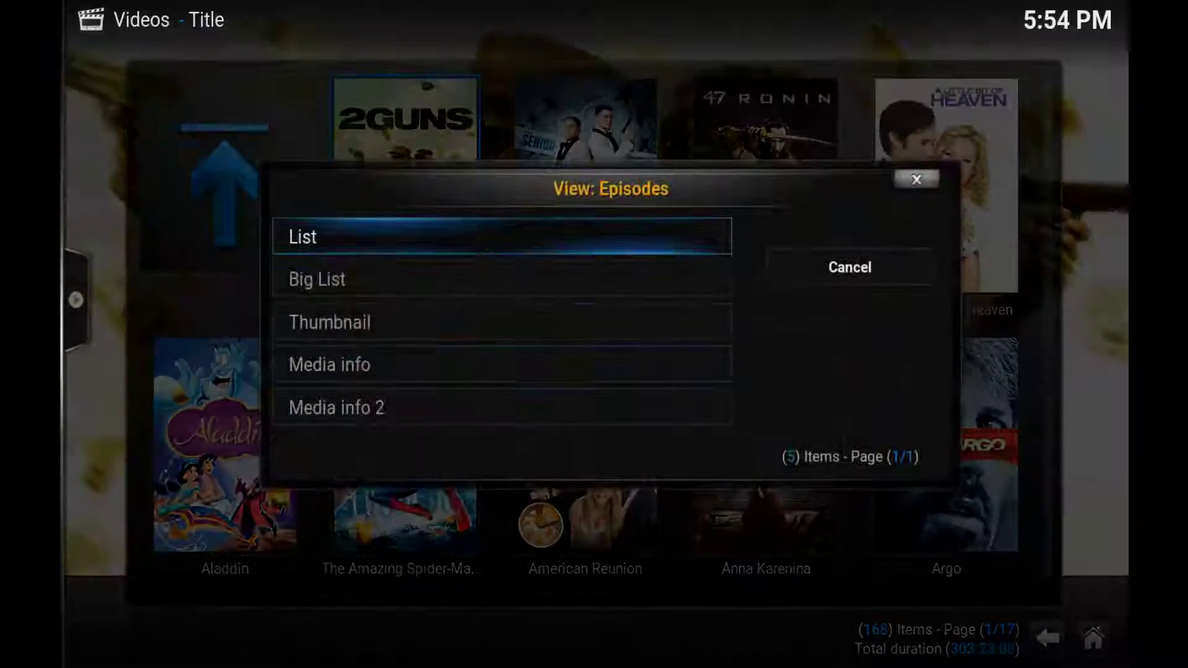
key("Up")
key("Up")
key("Up")
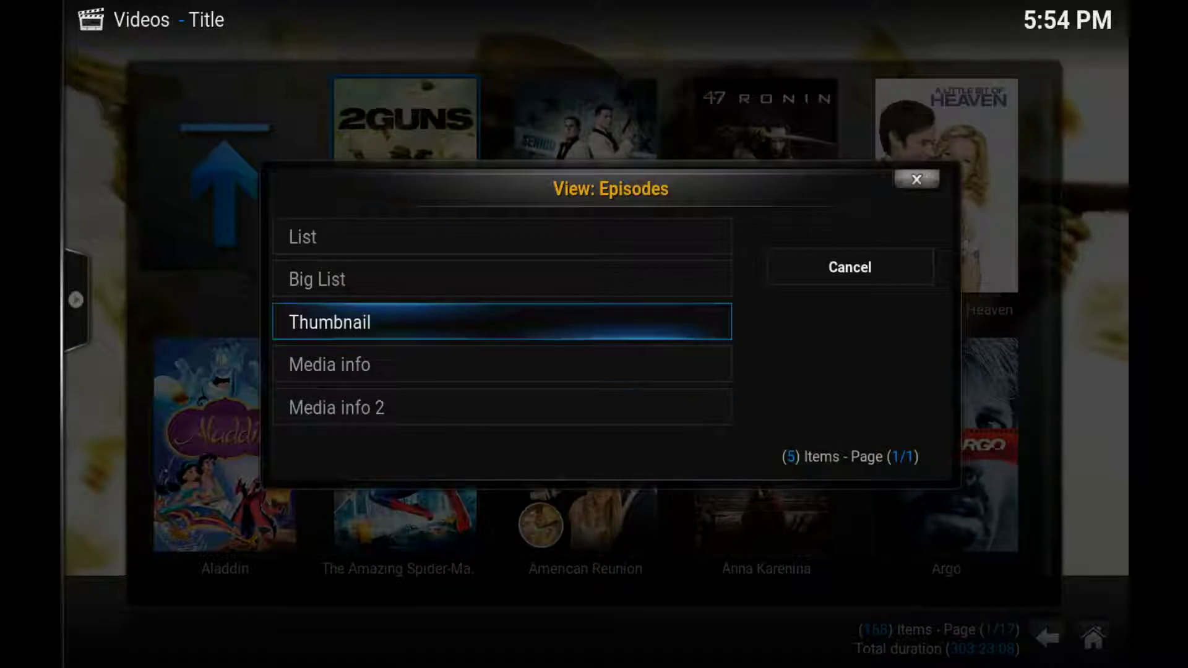
key("Return")
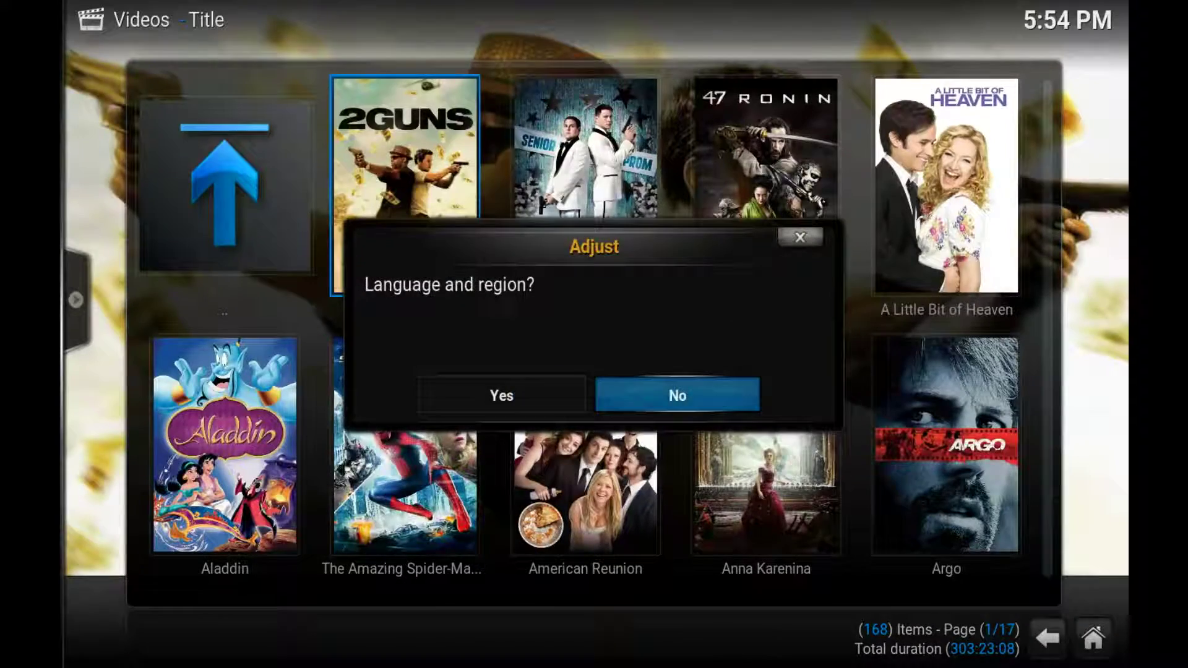
key("Left")
key("Return")
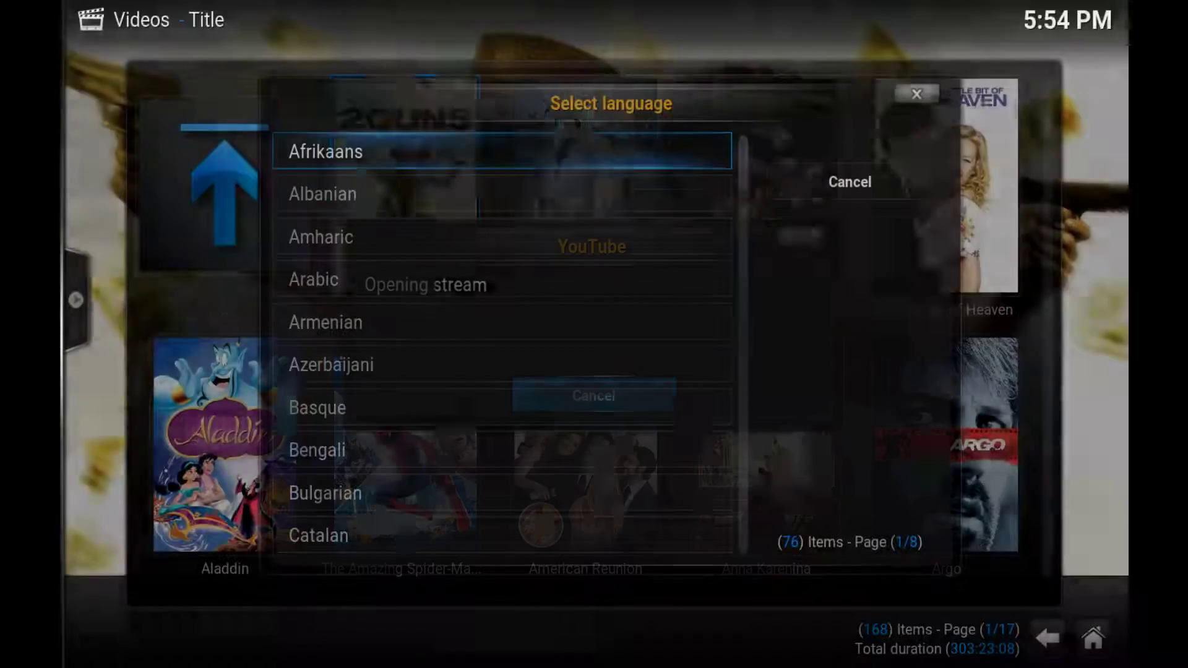
Step: Set the YouTube language to English and the region to Australia
key("Up")
key("Up")
key("Down")
key("Down")
key("Down")
key("Down")
key("Down")
key("Down")
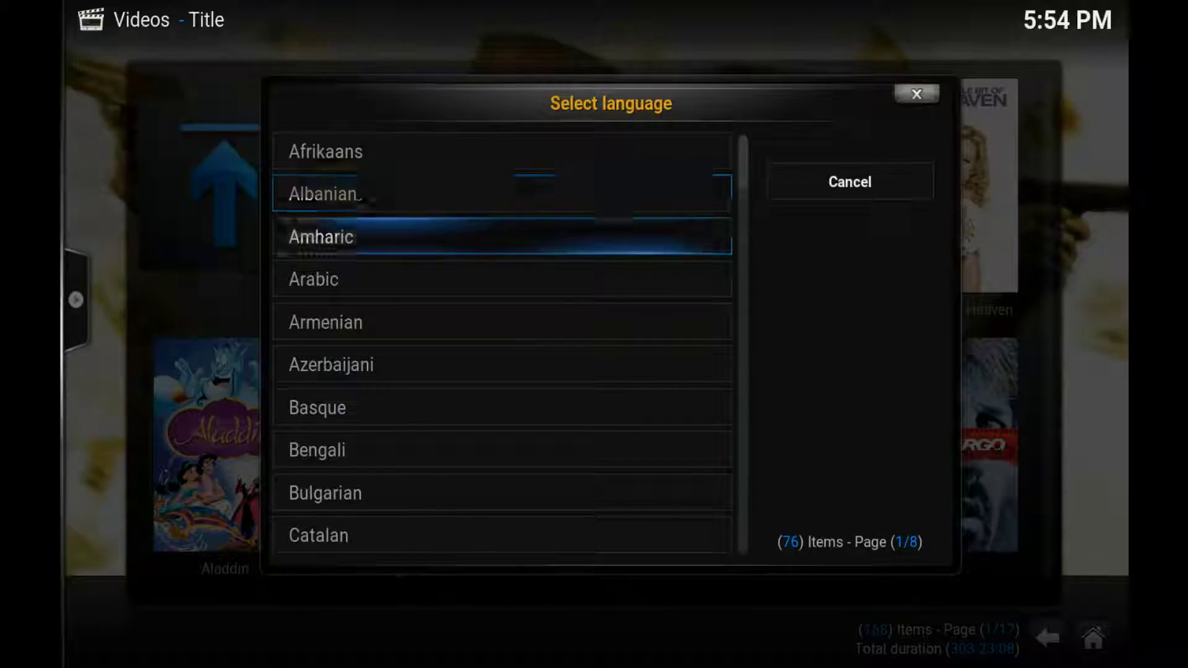
key("Down")
key("Down")
key("Down")
key("Down")
key("Down")
key("Down")
key("Down")
key("Down")
key("Down")
key("Down")
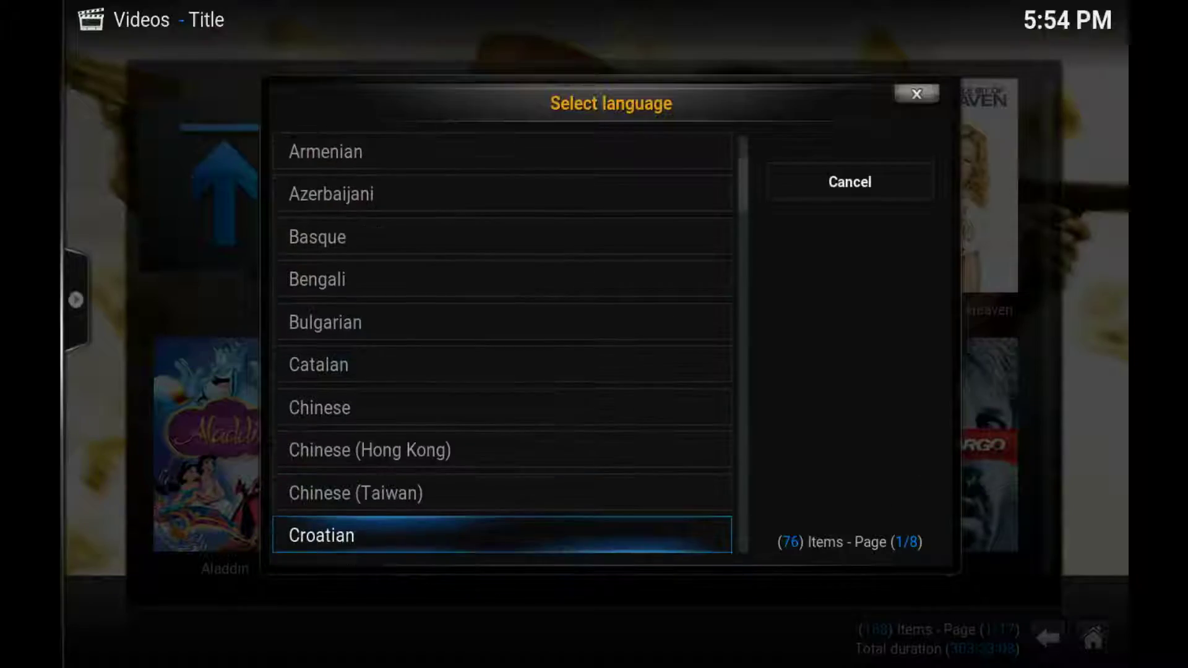
key("Down")
key("Down")
key("Down")
key("Down")
key("Up")
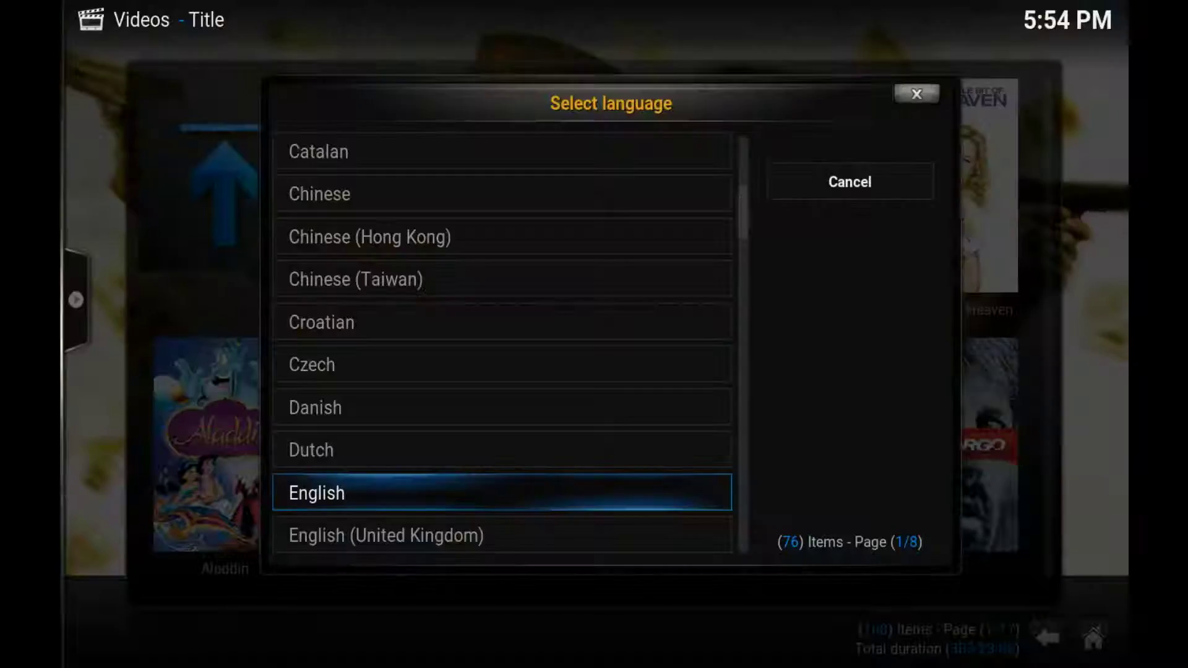
key("Return")
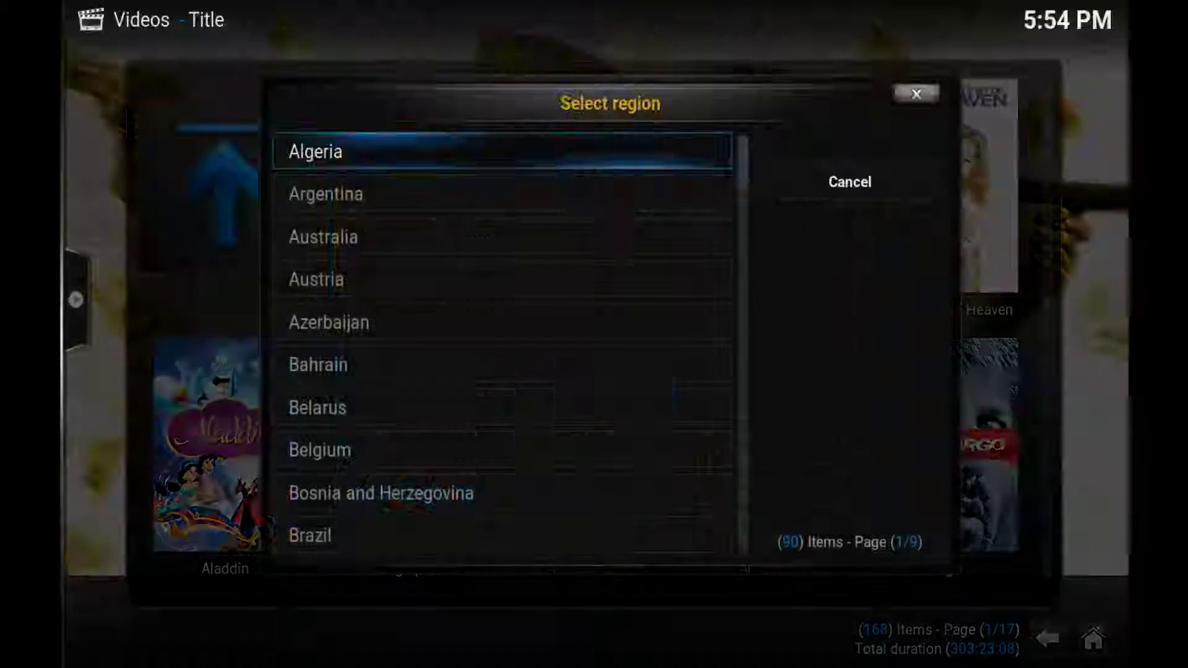
key("Down")
key("Down")
key("Return")
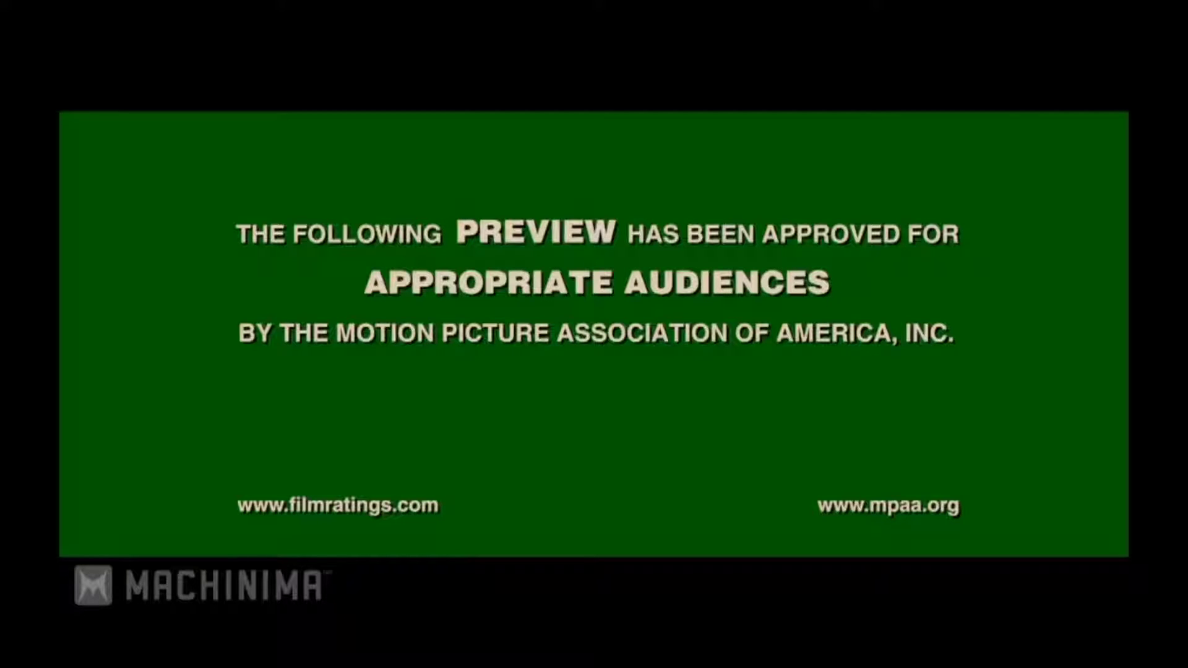
Step: Pause the full-screen 2 Guns trailer, then stop it to return to the library
key("space")
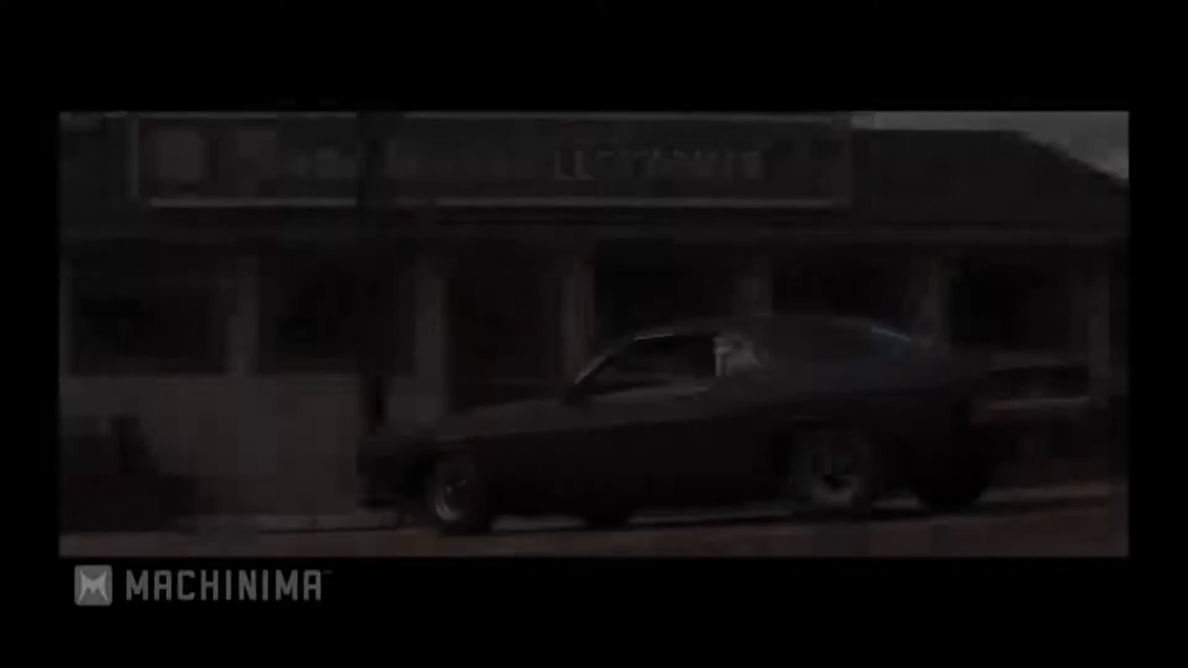
key("x")
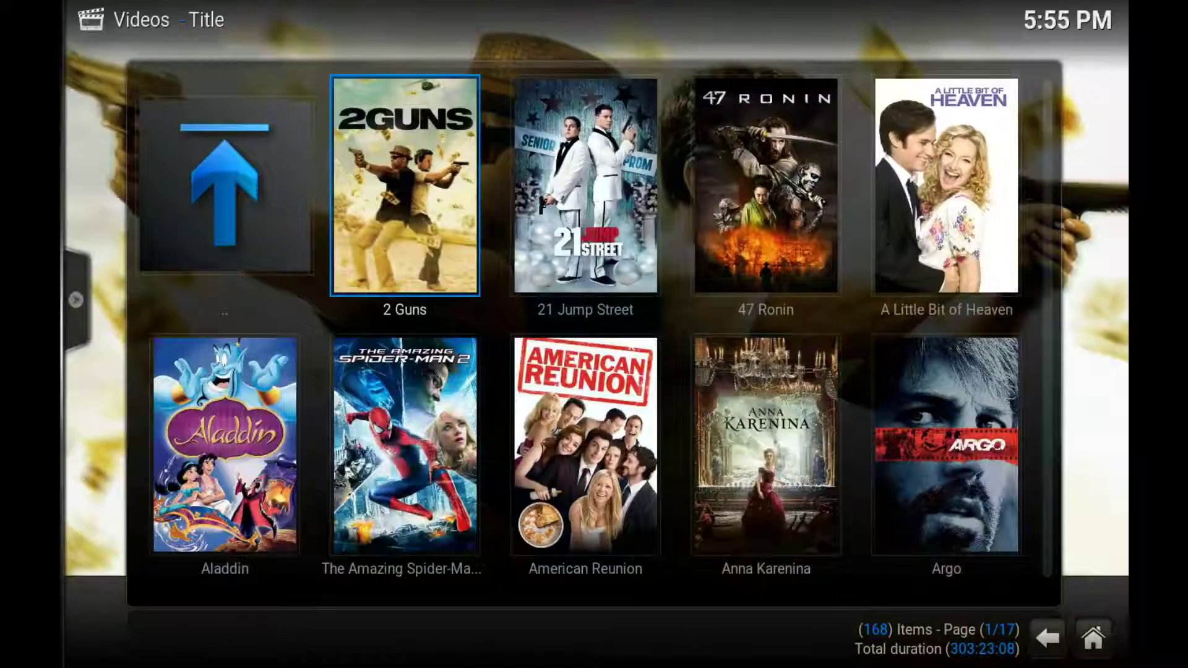
key("Down")
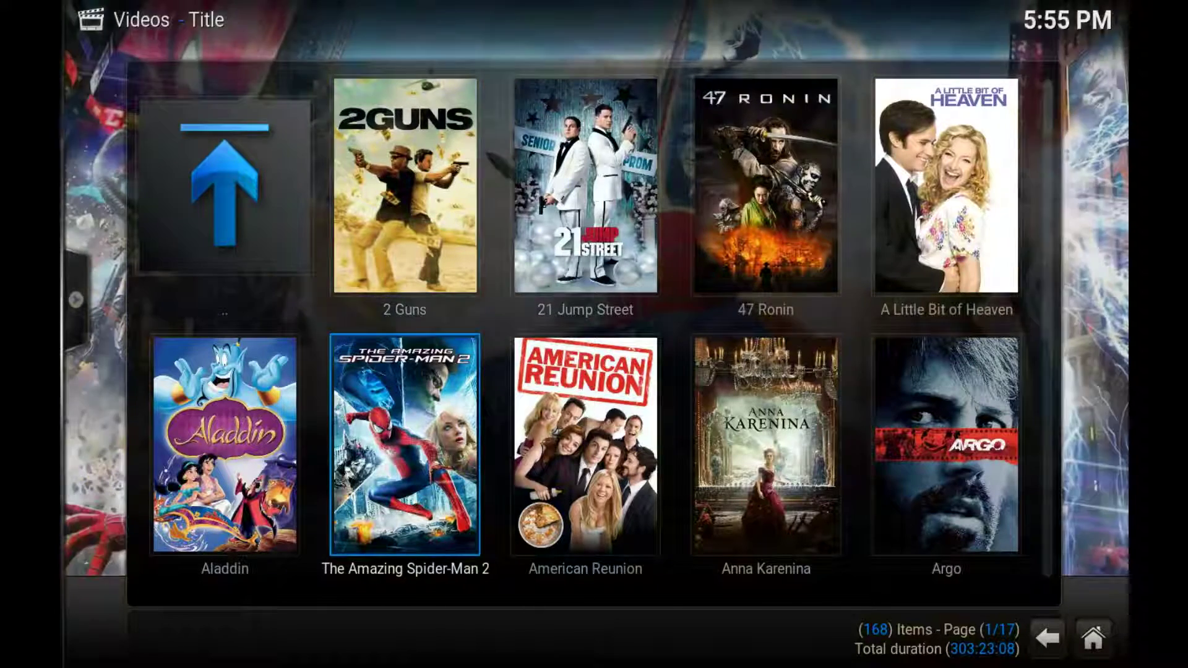
key("Right")
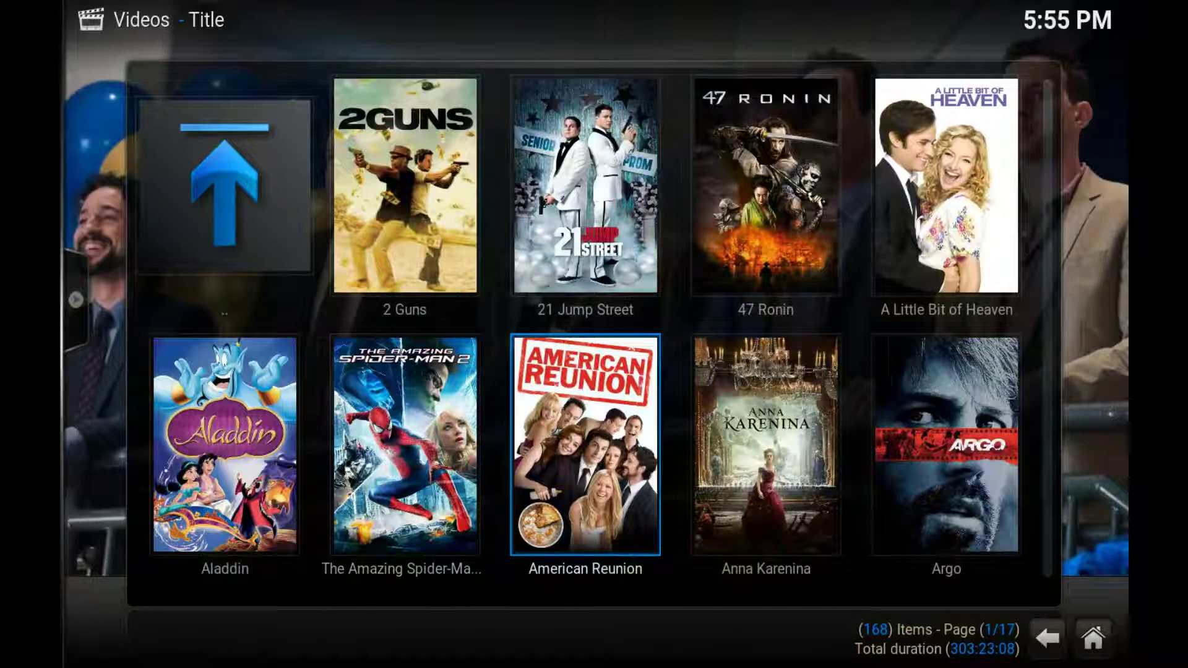
key("i")
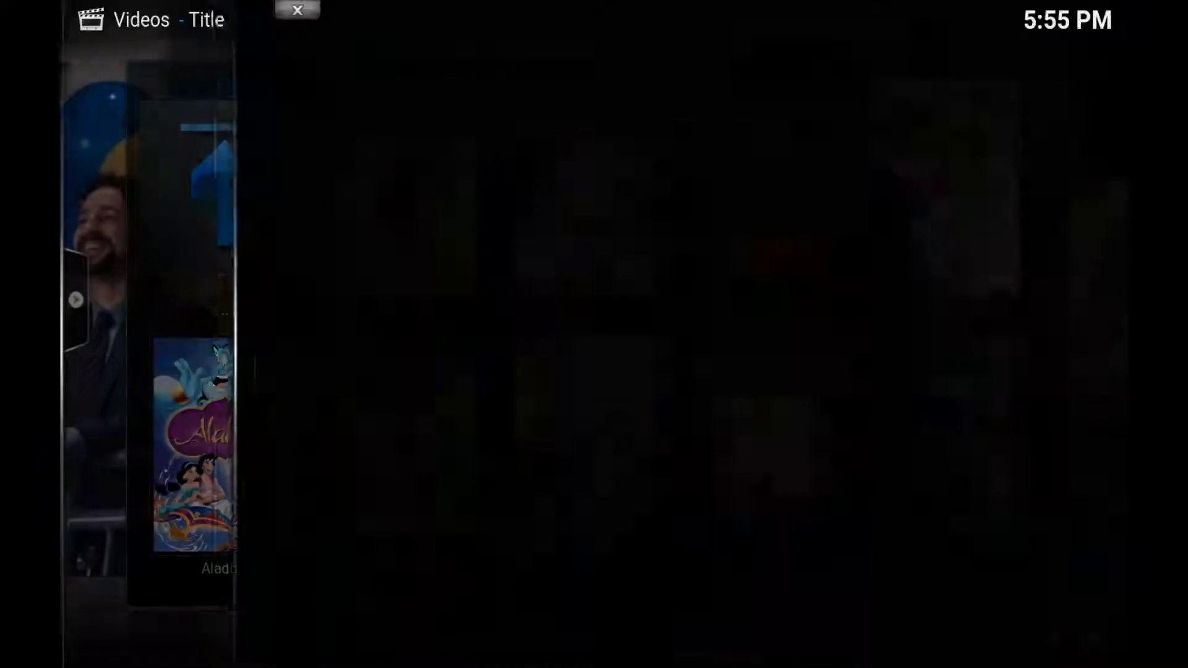
key("Right")
key("Right")
key("Right")
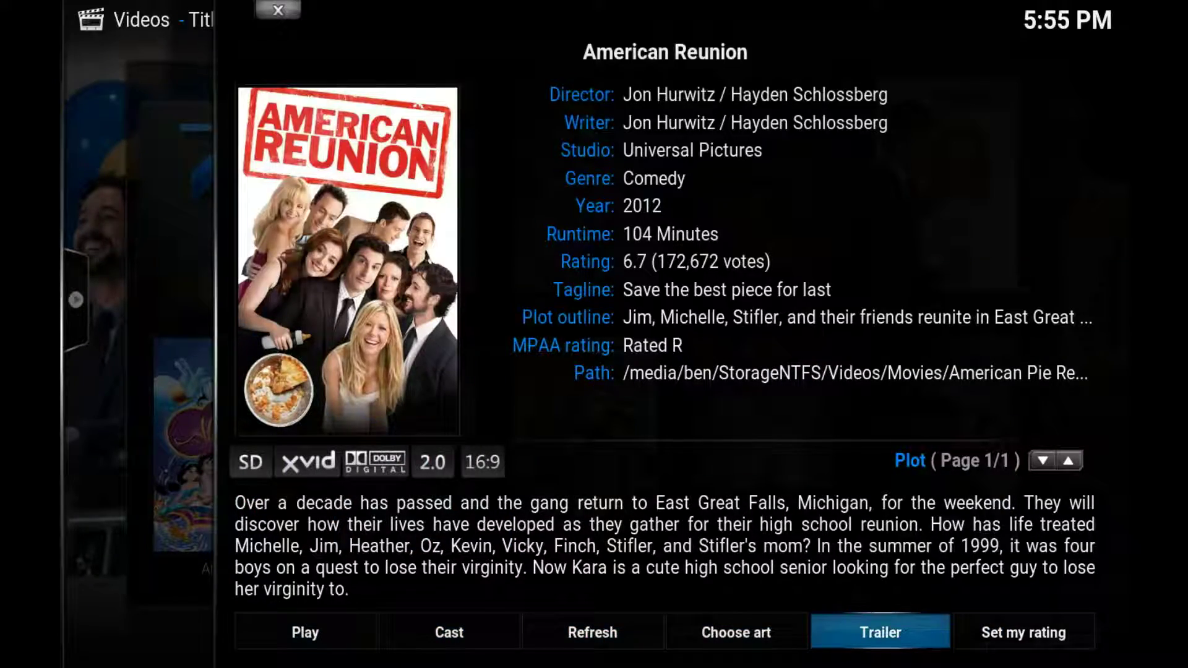
key("Escape")
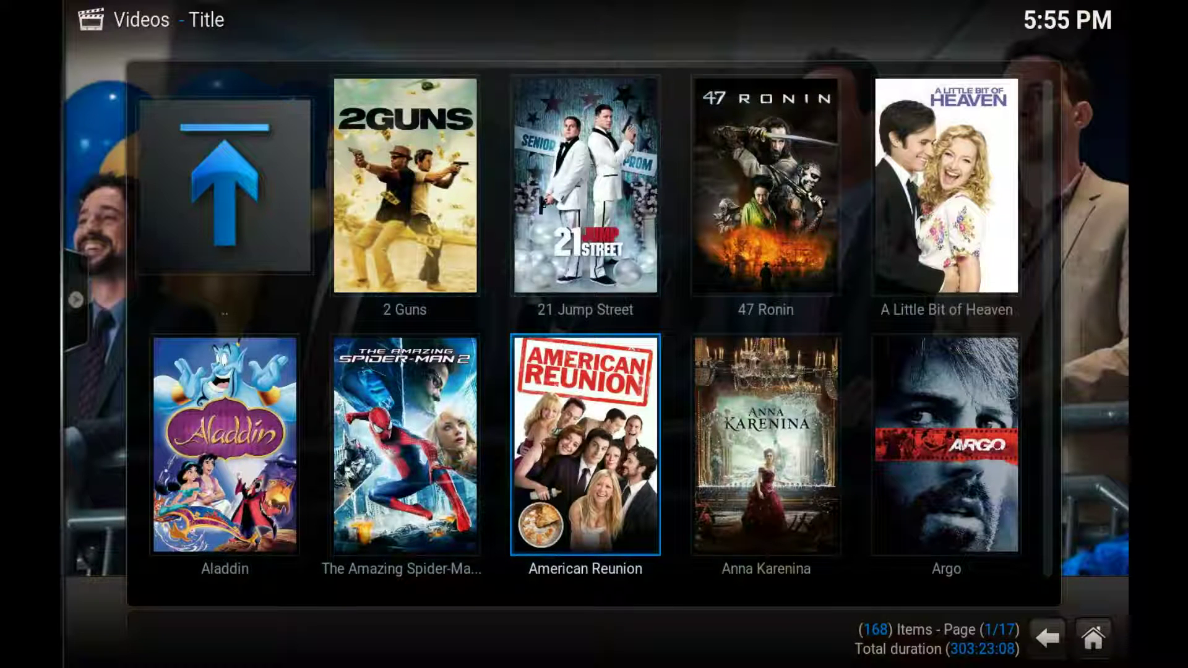
key("Left")
key("Up")
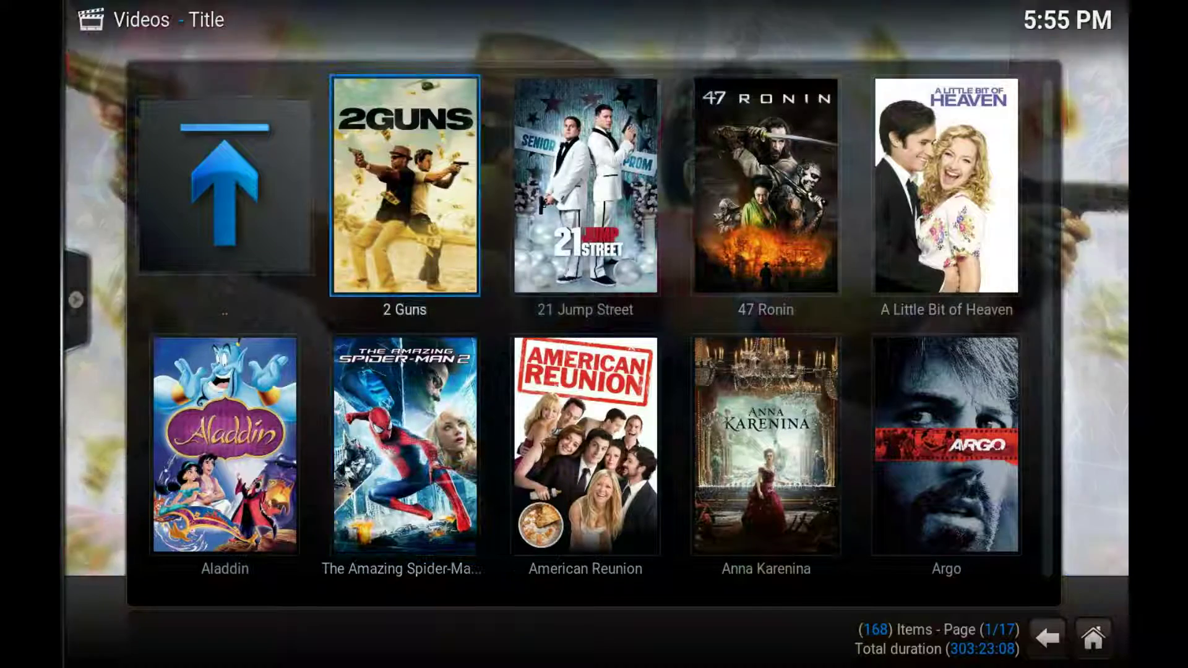